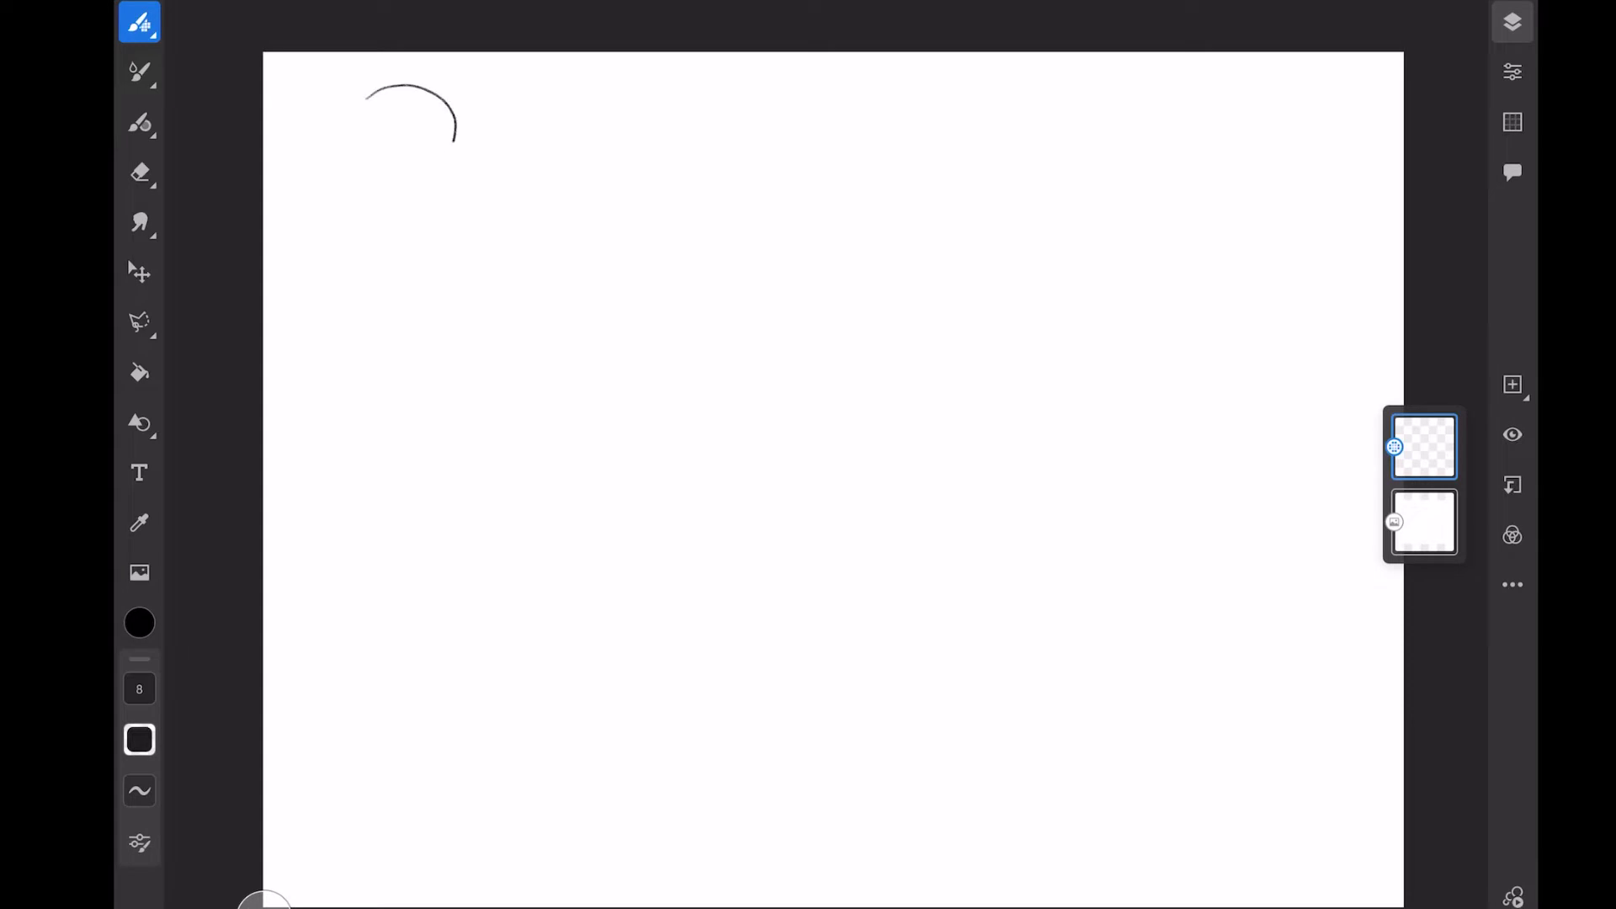
Step: Sketch a row of small head shapes: ellipse, tall oval, inverted triangle and U-shape
left_click_drag(530, 96, 537, 99)
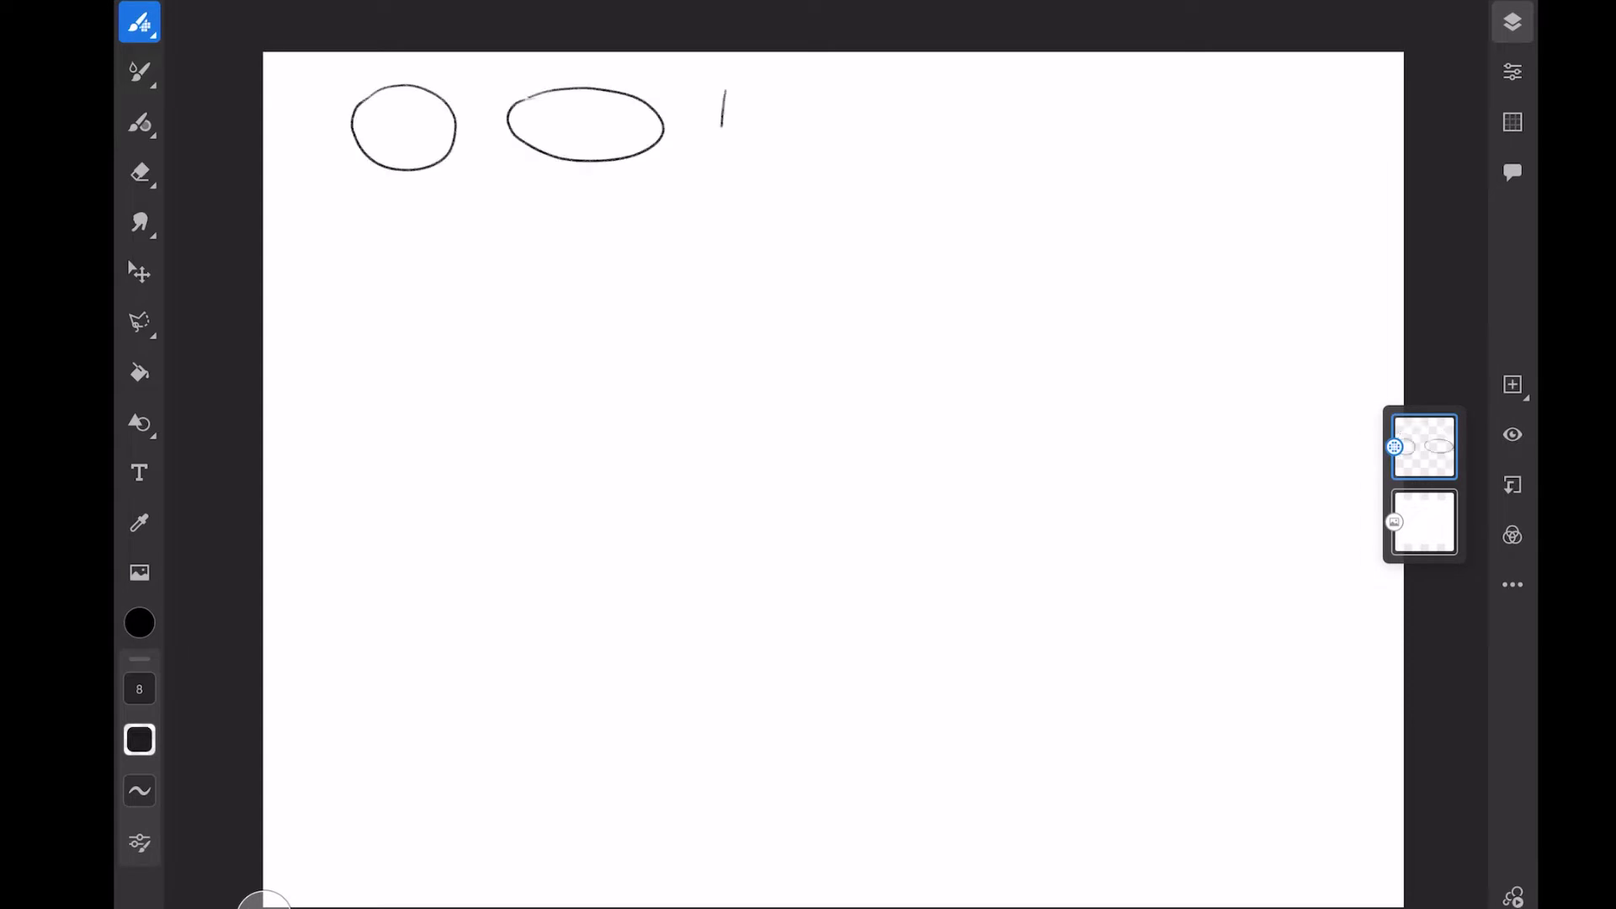
left_click_drag(722, 88, 724, 76)
mouse_move(824, 98)
left_mouse_down()
mouse_move(968, 94)
mouse_move(1121, 177)
mouse_move(1056, 93)
left_mouse_up()
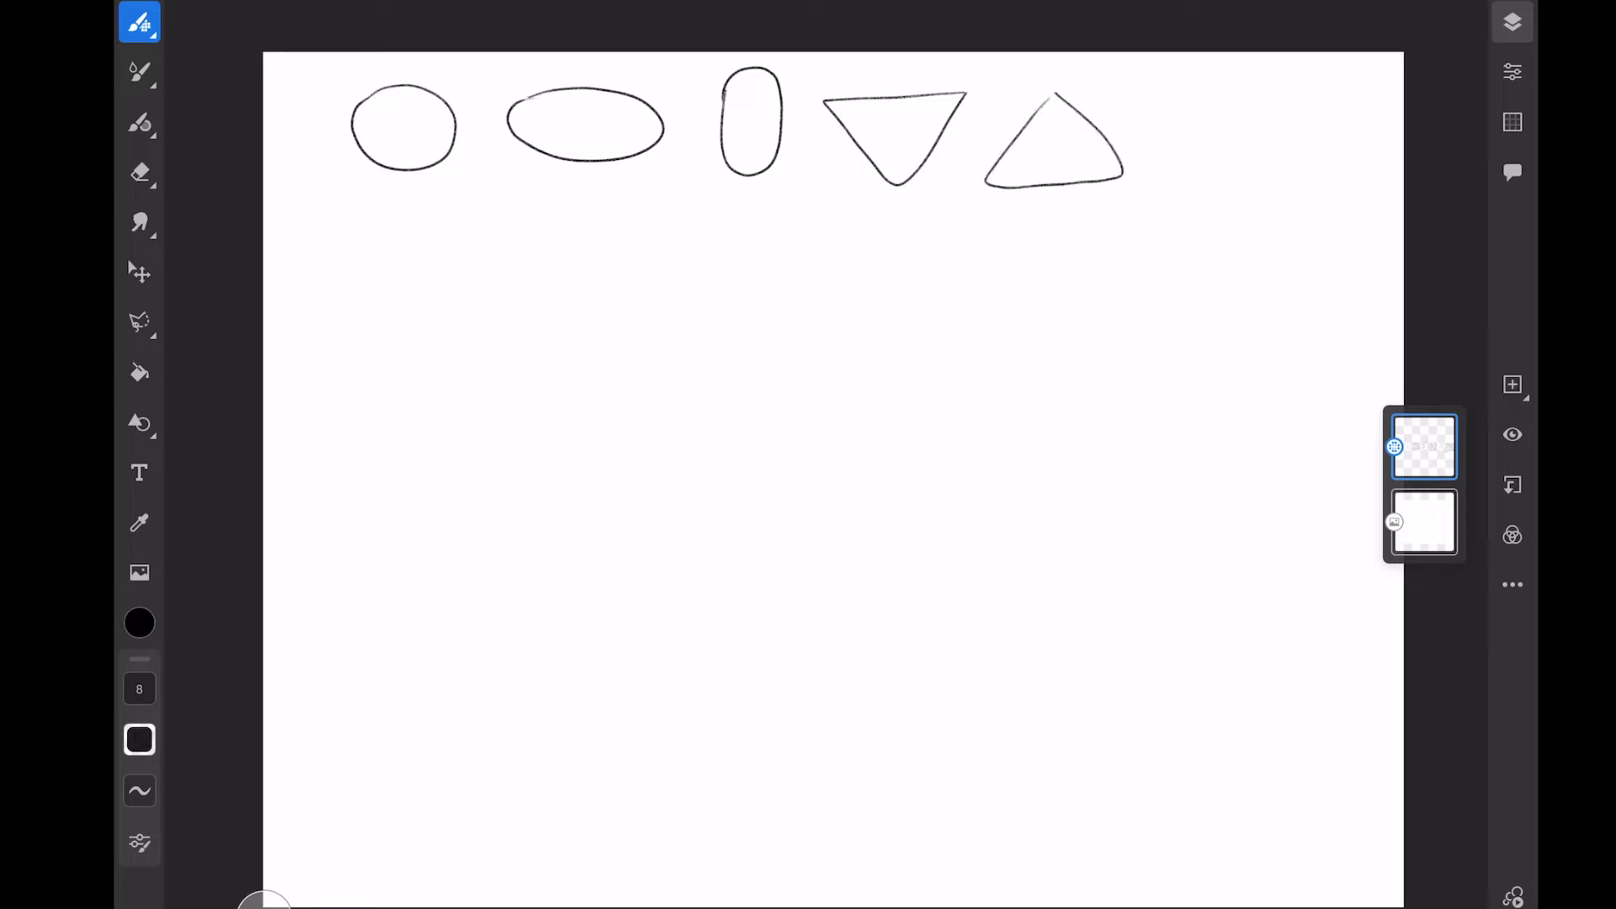
left_click_drag(1210, 149, 1291, 85)
scroll(833, 480, "down", 1)
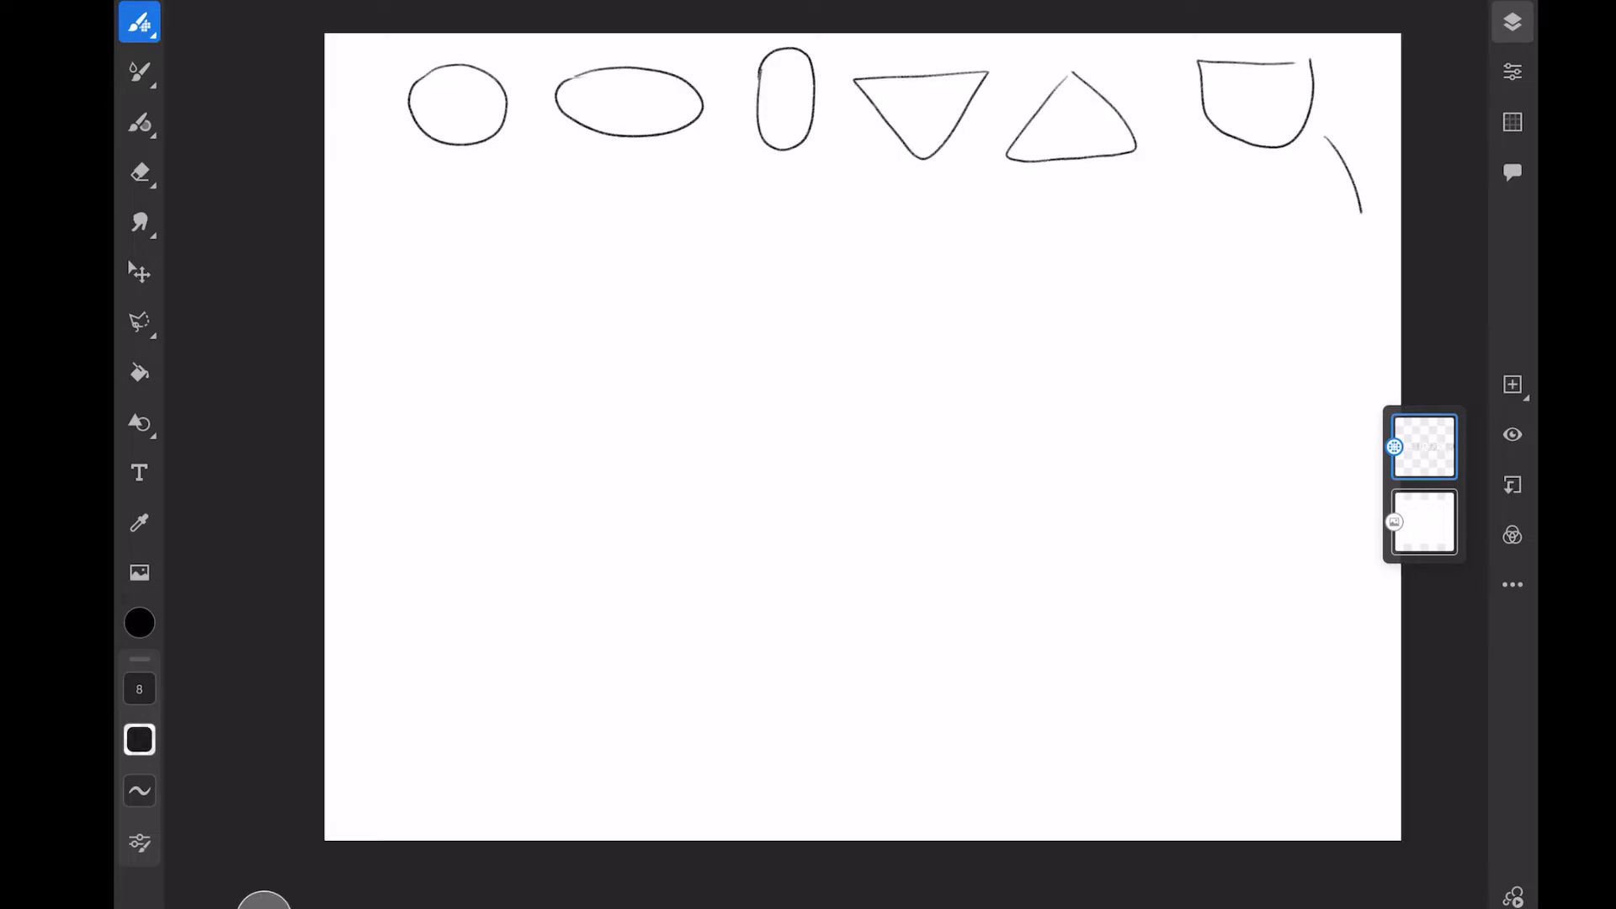
Step: Draw a downward arrow and large U-shaped head outlines below the row
left_click_drag(1362, 212, 1326, 309)
mouse_move(976, 248)
left_mouse_down()
mouse_move(703, 253)
mouse_move(884, 443)
mouse_move(980, 252)
left_mouse_up()
mouse_move(1280, 238)
left_mouse_down()
mouse_move(1036, 245)
mouse_move(1280, 239)
left_mouse_up()
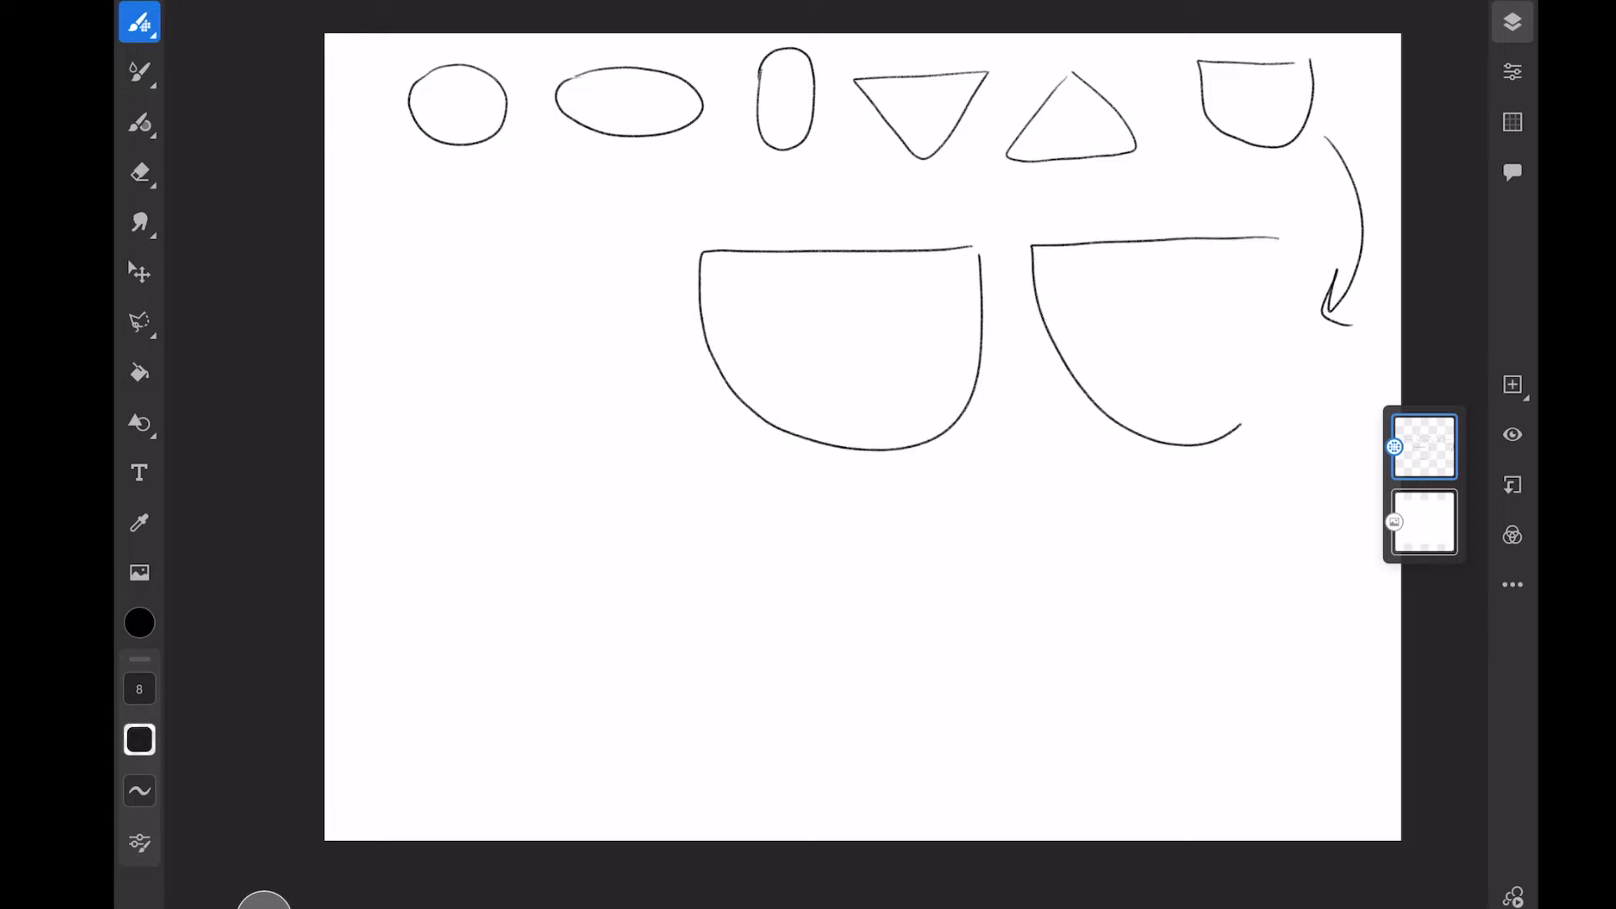
scroll(833, 479, "up", 1)
Step: Add a smirking mouth, two eyes, eyebrows and a curly nose to the first head
mouse_move(722, 288)
left_mouse_down()
mouse_move(465, 302)
mouse_move(735, 288)
left_mouse_up()
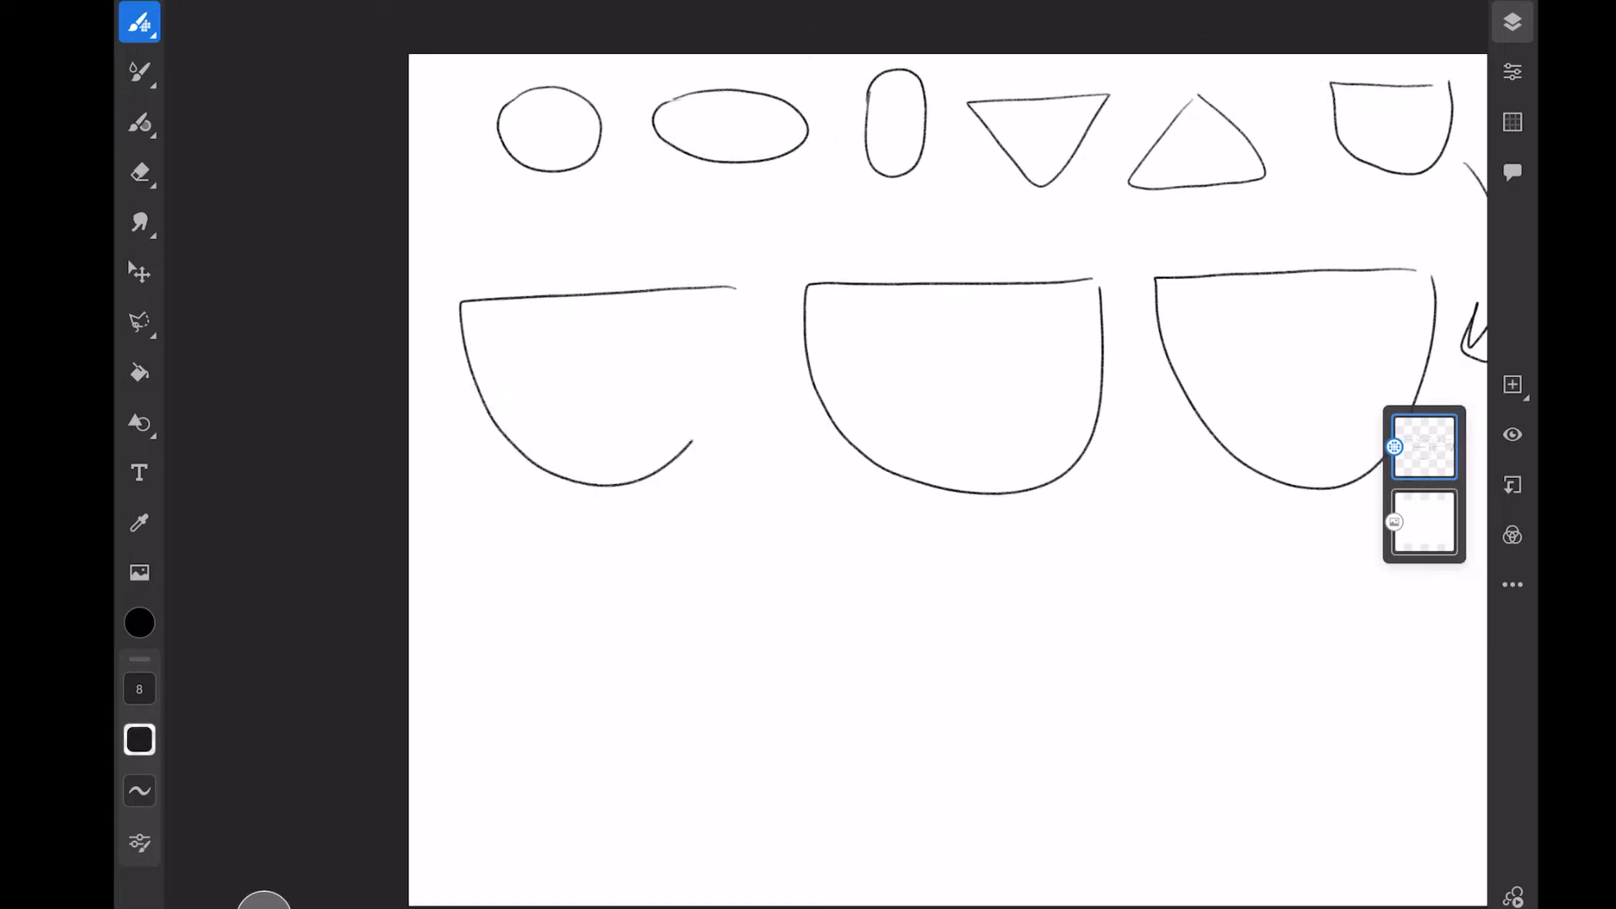
scroll(948, 379, "up", 5)
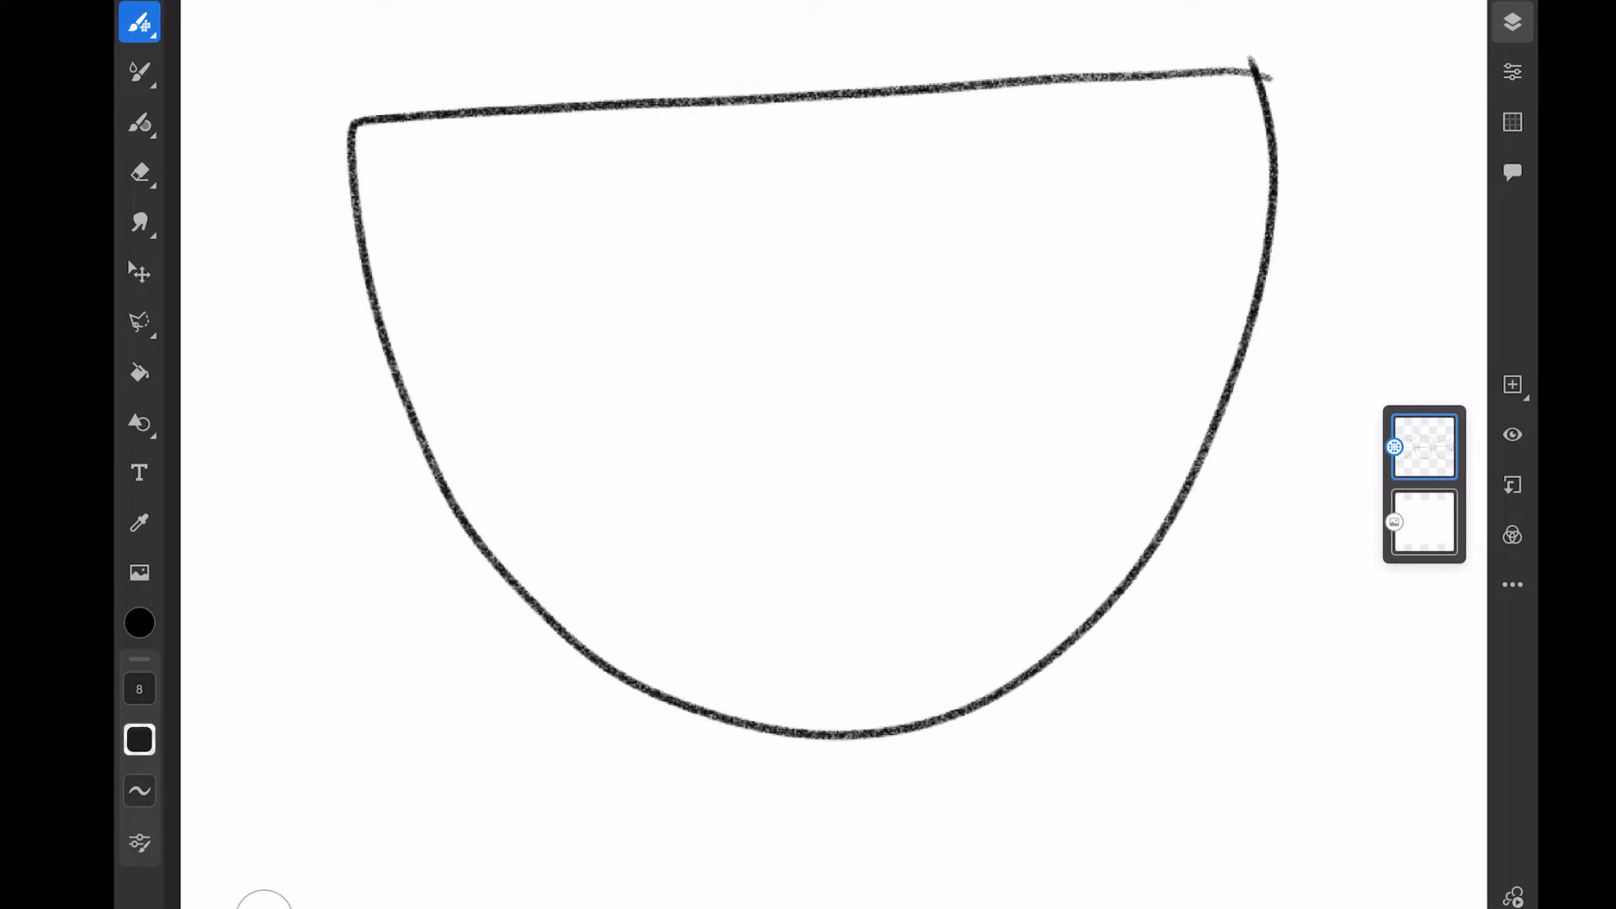
left_click_drag(969, 527, 697, 575)
left_click_drag(990, 490, 1000, 545)
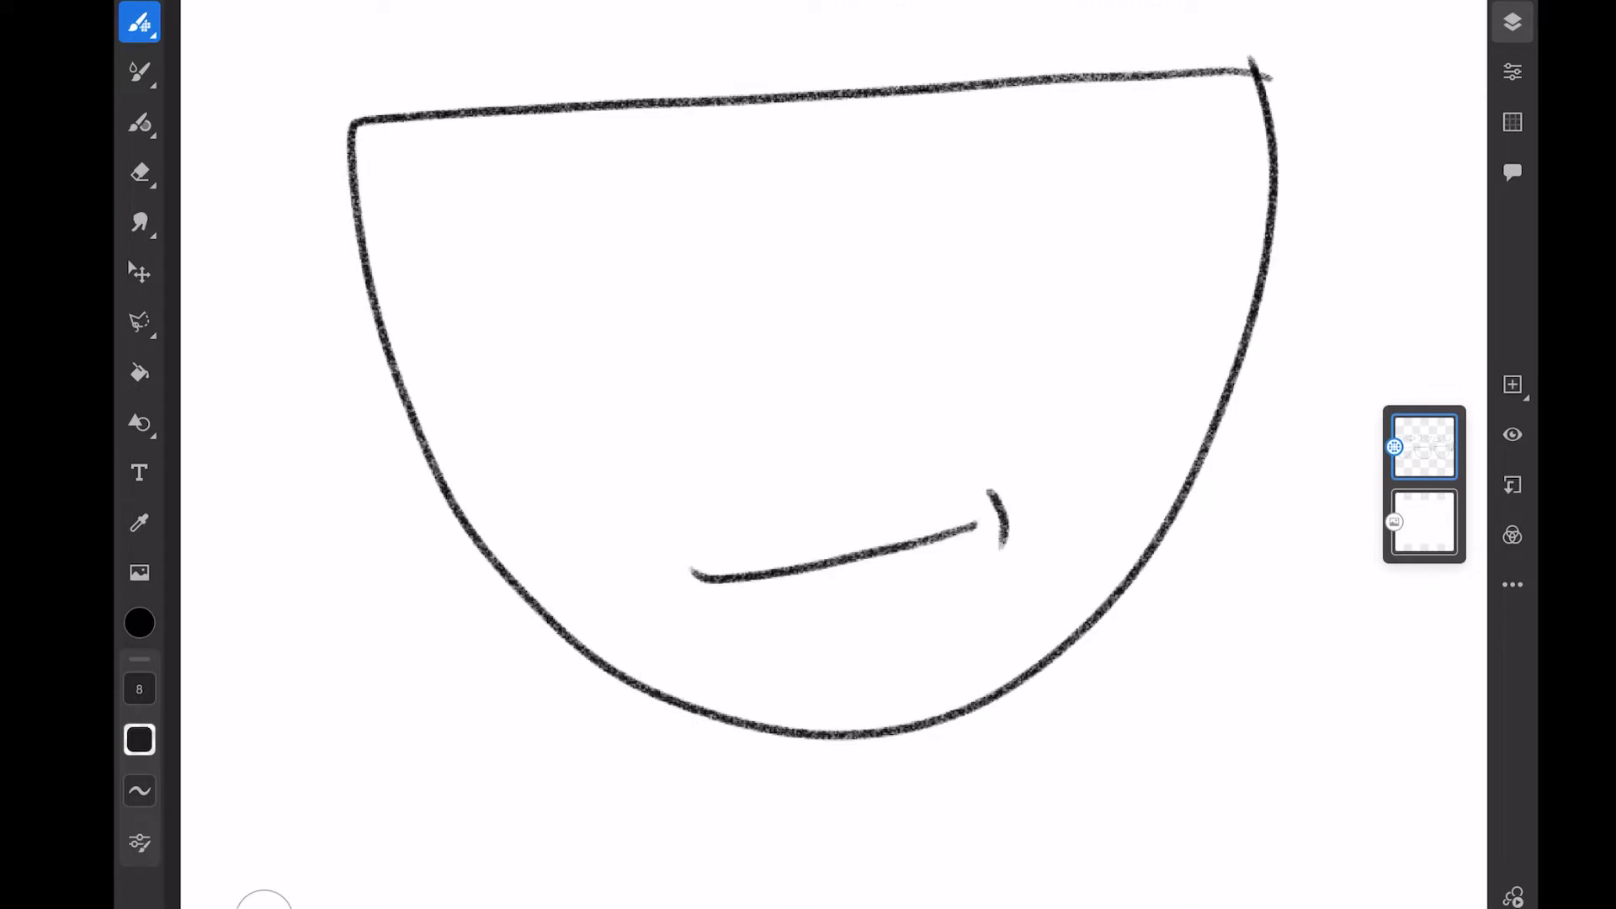
left_click_drag(644, 284, 663, 316)
left_click_drag(940, 272, 962, 308)
mouse_move(720, 247)
left_mouse_down()
mouse_move(520, 275)
mouse_move(713, 246)
left_mouse_up()
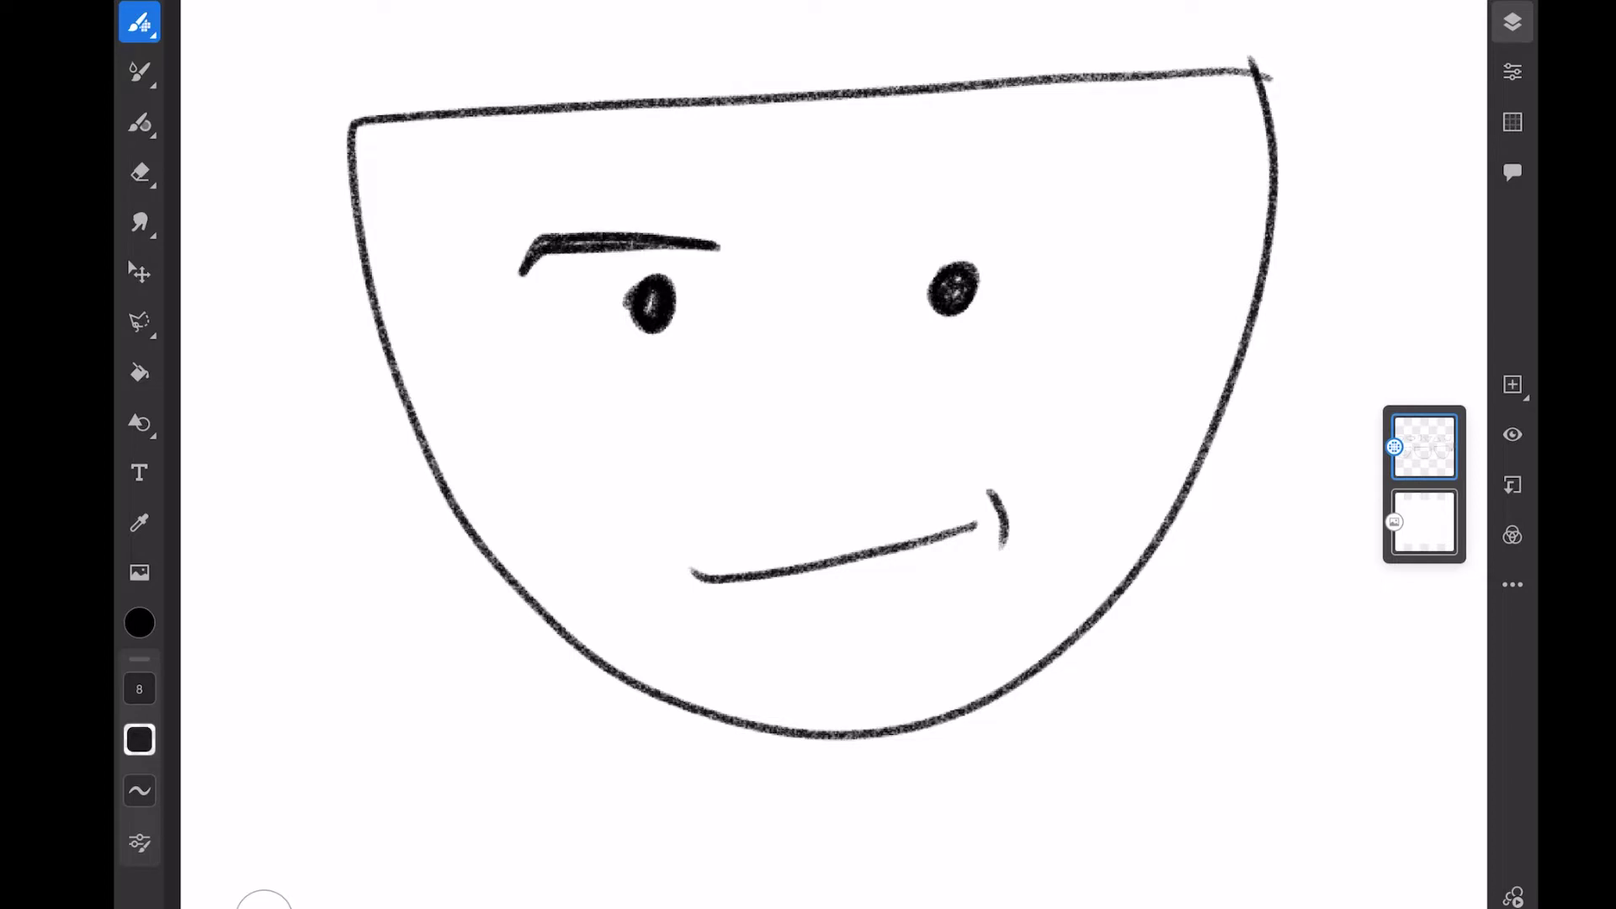
mouse_move(861, 228)
left_mouse_down()
mouse_move(1067, 222)
mouse_move(1096, 242)
left_mouse_up()
left_click_drag(768, 427, 834, 427)
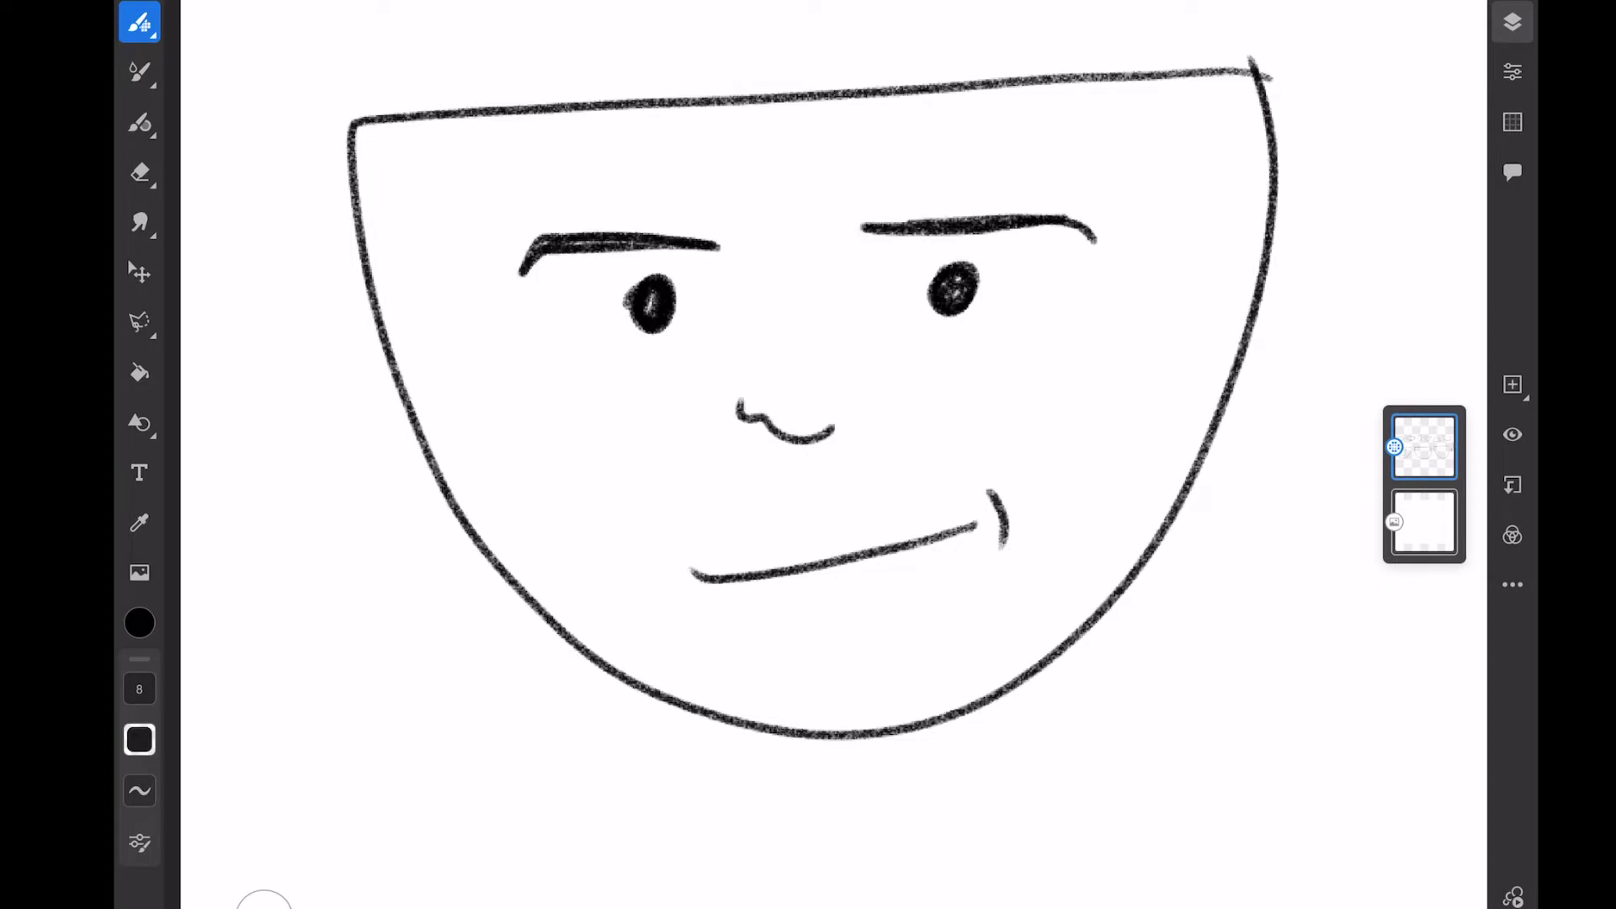
Step: Draw both ears, the hairline, sideburns and spiky hair on the first face
left_click_drag(366, 265, 372, 416)
left_click_drag(1272, 203, 1277, 360)
scroll(808, 379, "up", 3)
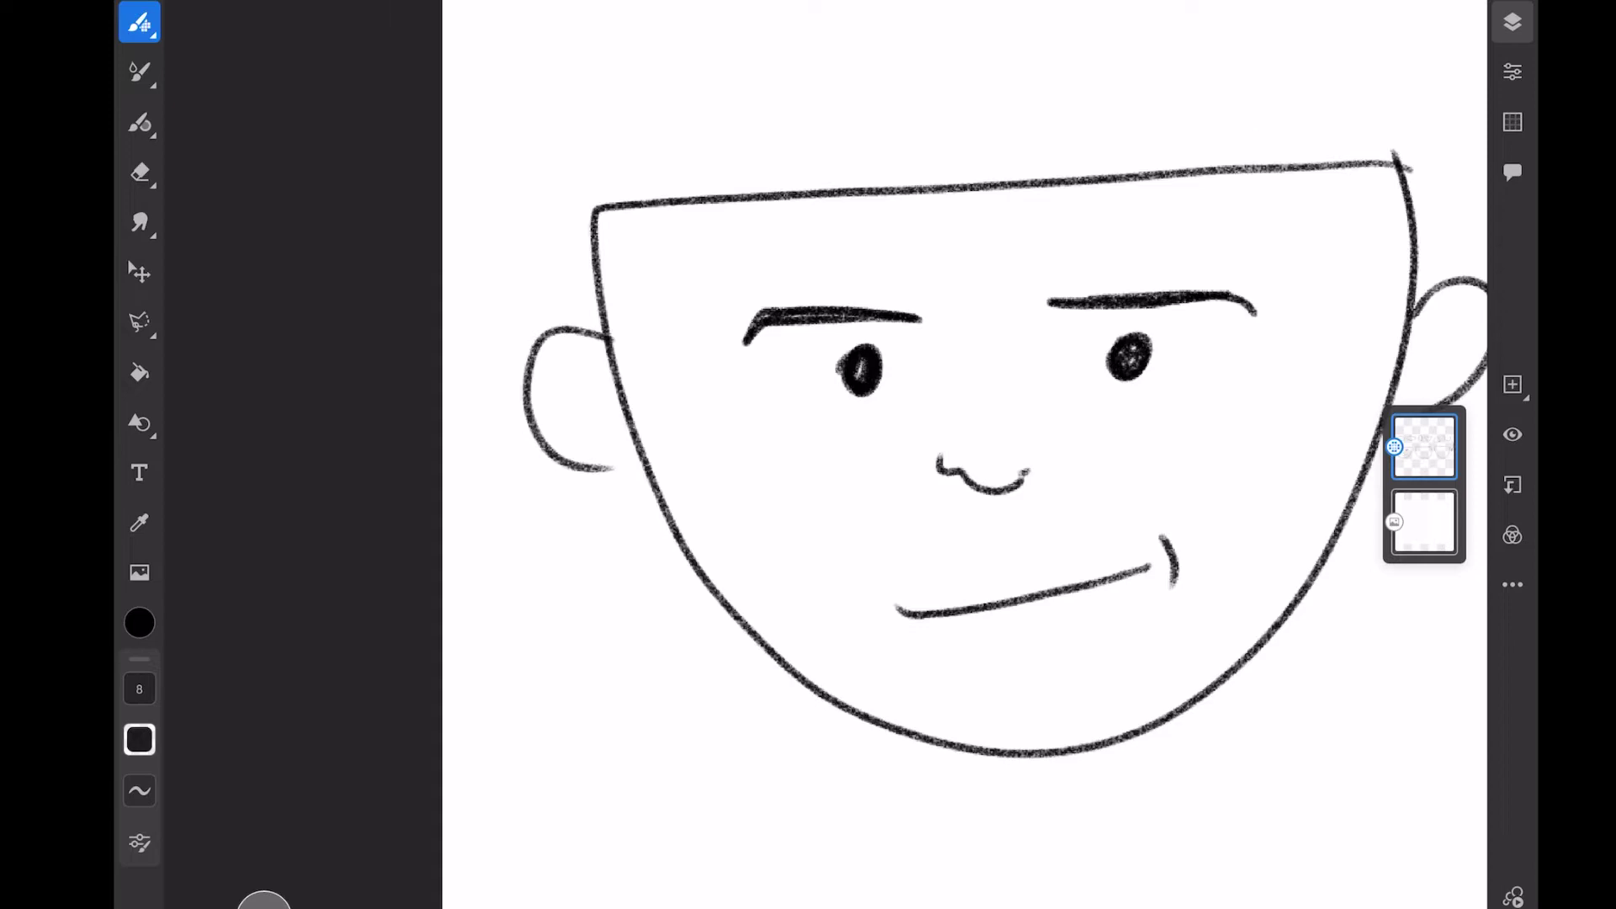
mouse_move(684, 208)
left_mouse_down()
mouse_move(669, 304)
mouse_move(632, 379)
left_mouse_up()
left_click_drag(1326, 177, 1389, 335)
scroll(808, 379, "down", 3)
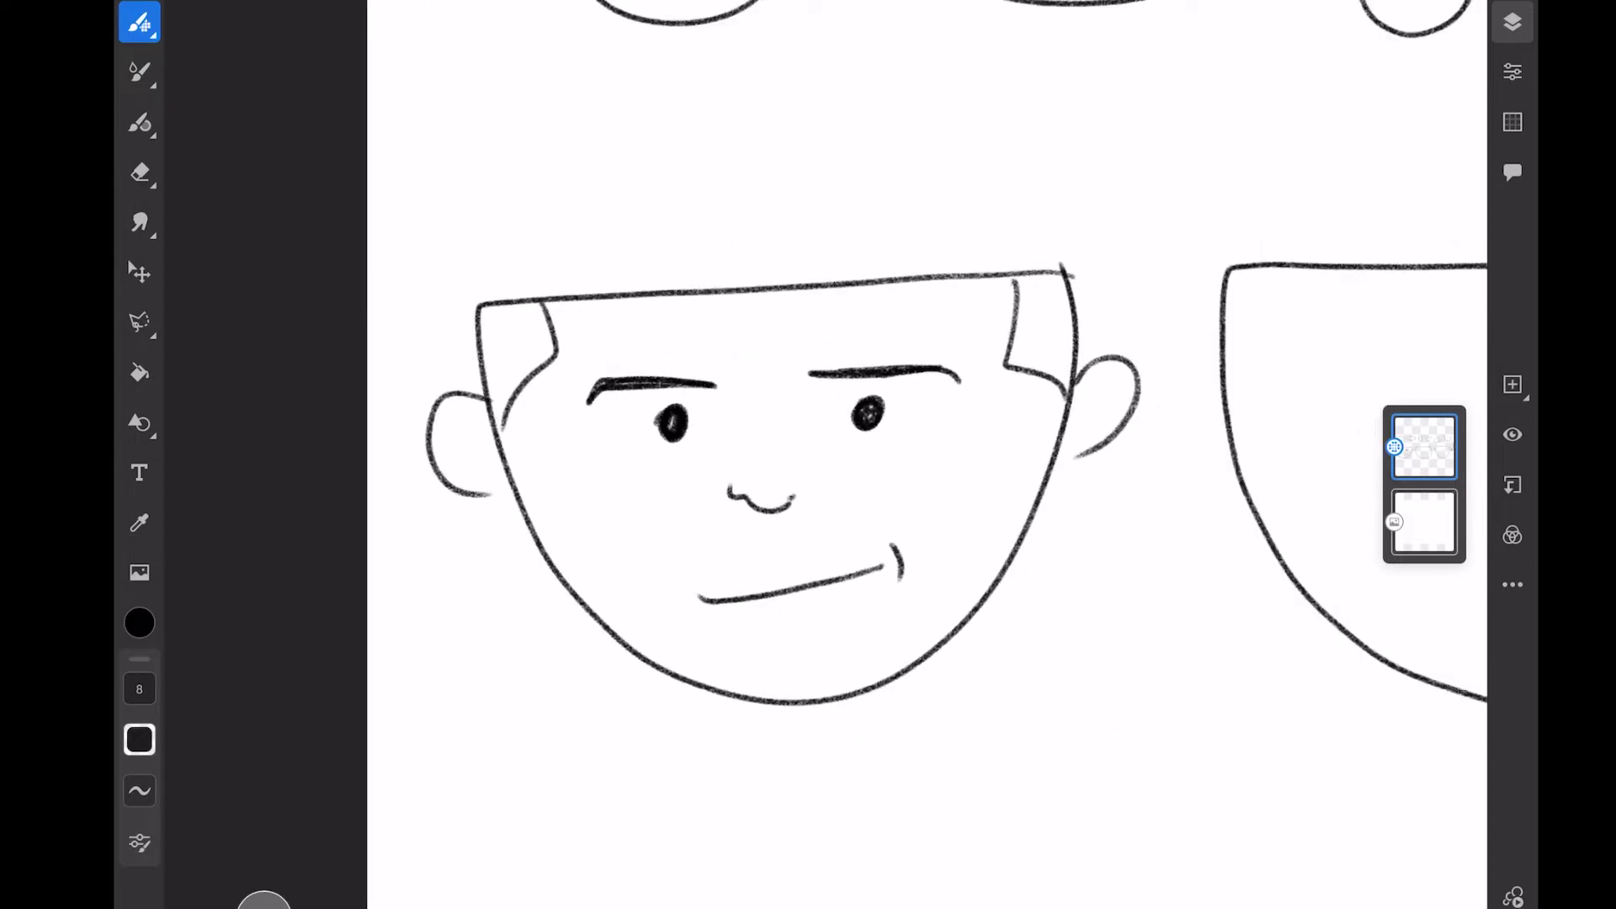
left_click_drag(490, 298, 613, 241)
mouse_move(615, 237)
left_mouse_down()
mouse_move(759, 203)
mouse_move(955, 189)
mouse_move(1071, 266)
left_mouse_up()
scroll(808, 380, "down", 3)
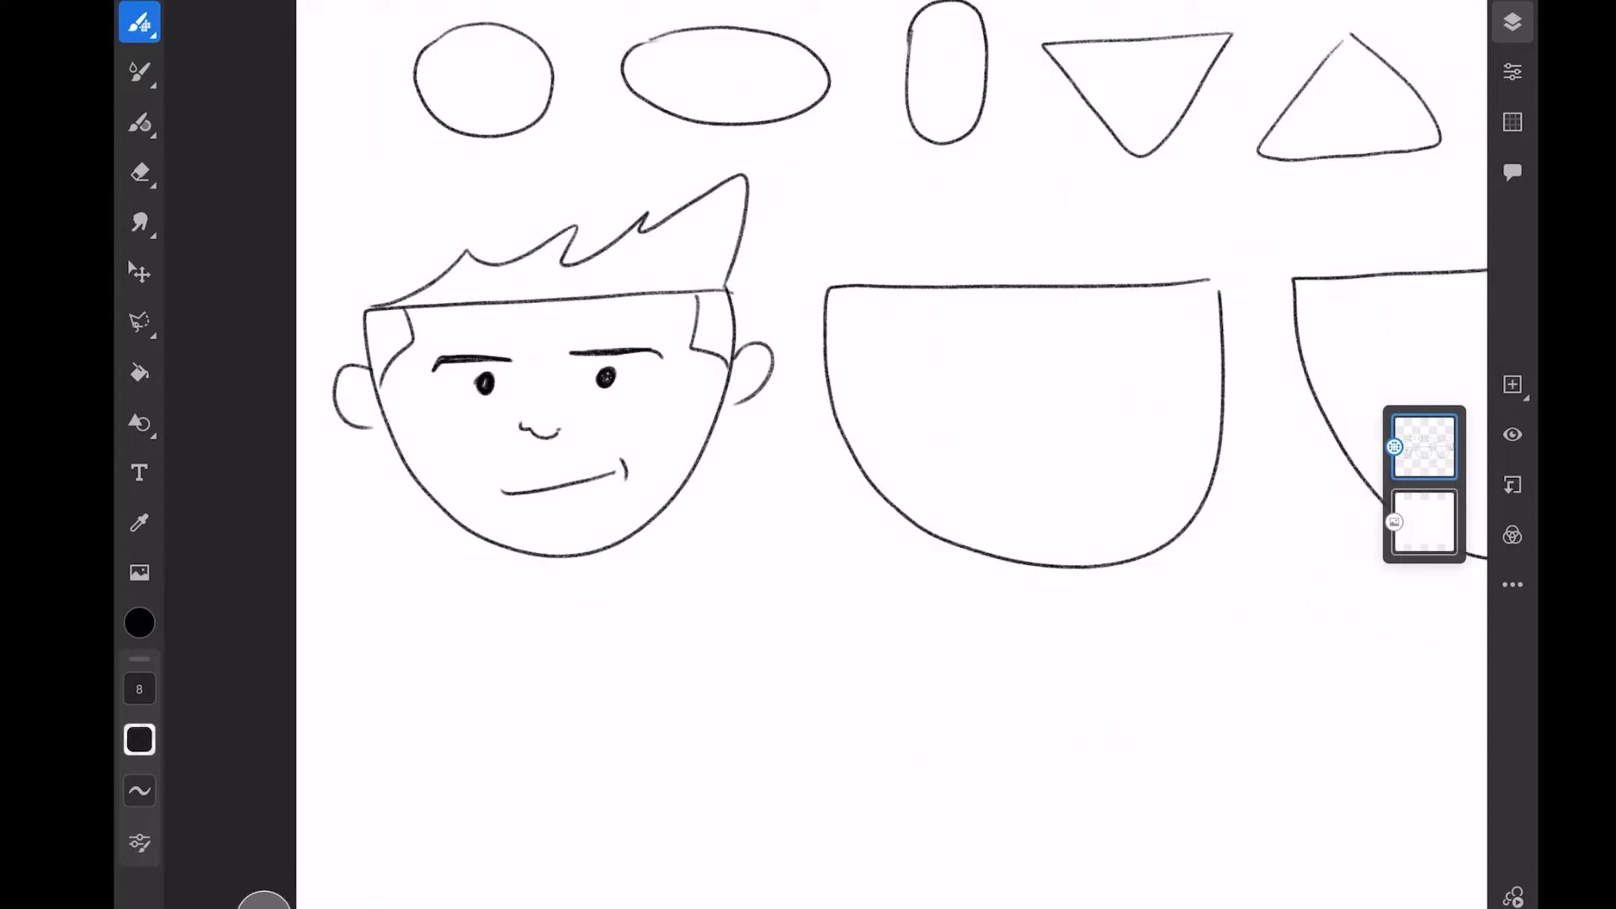
scroll(984, 416, "up", 5)
scroll(782, 430, "up", 1)
scroll(783, 429, "up", 1)
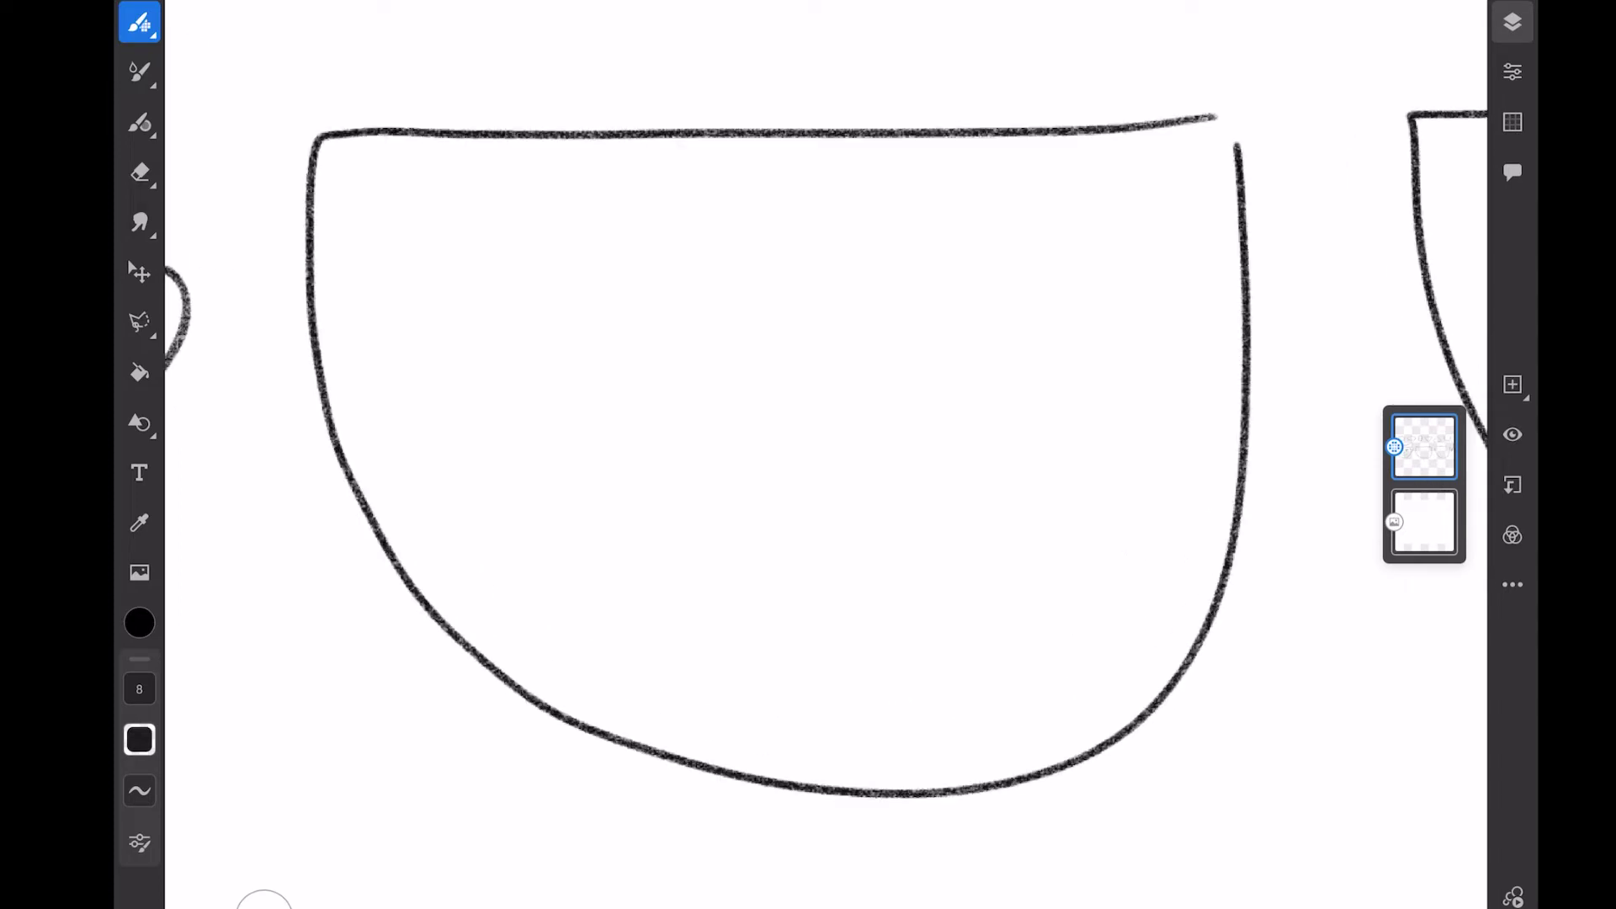
Step: Draw round eyes, curved eyebrows and a long nose with a nostril curl on the second head
left_click_drag(600, 331, 619, 378)
left_click_drag(935, 328, 941, 379)
mouse_move(893, 277)
left_mouse_down()
mouse_move(1010, 270)
mouse_move(1083, 313)
left_mouse_up()
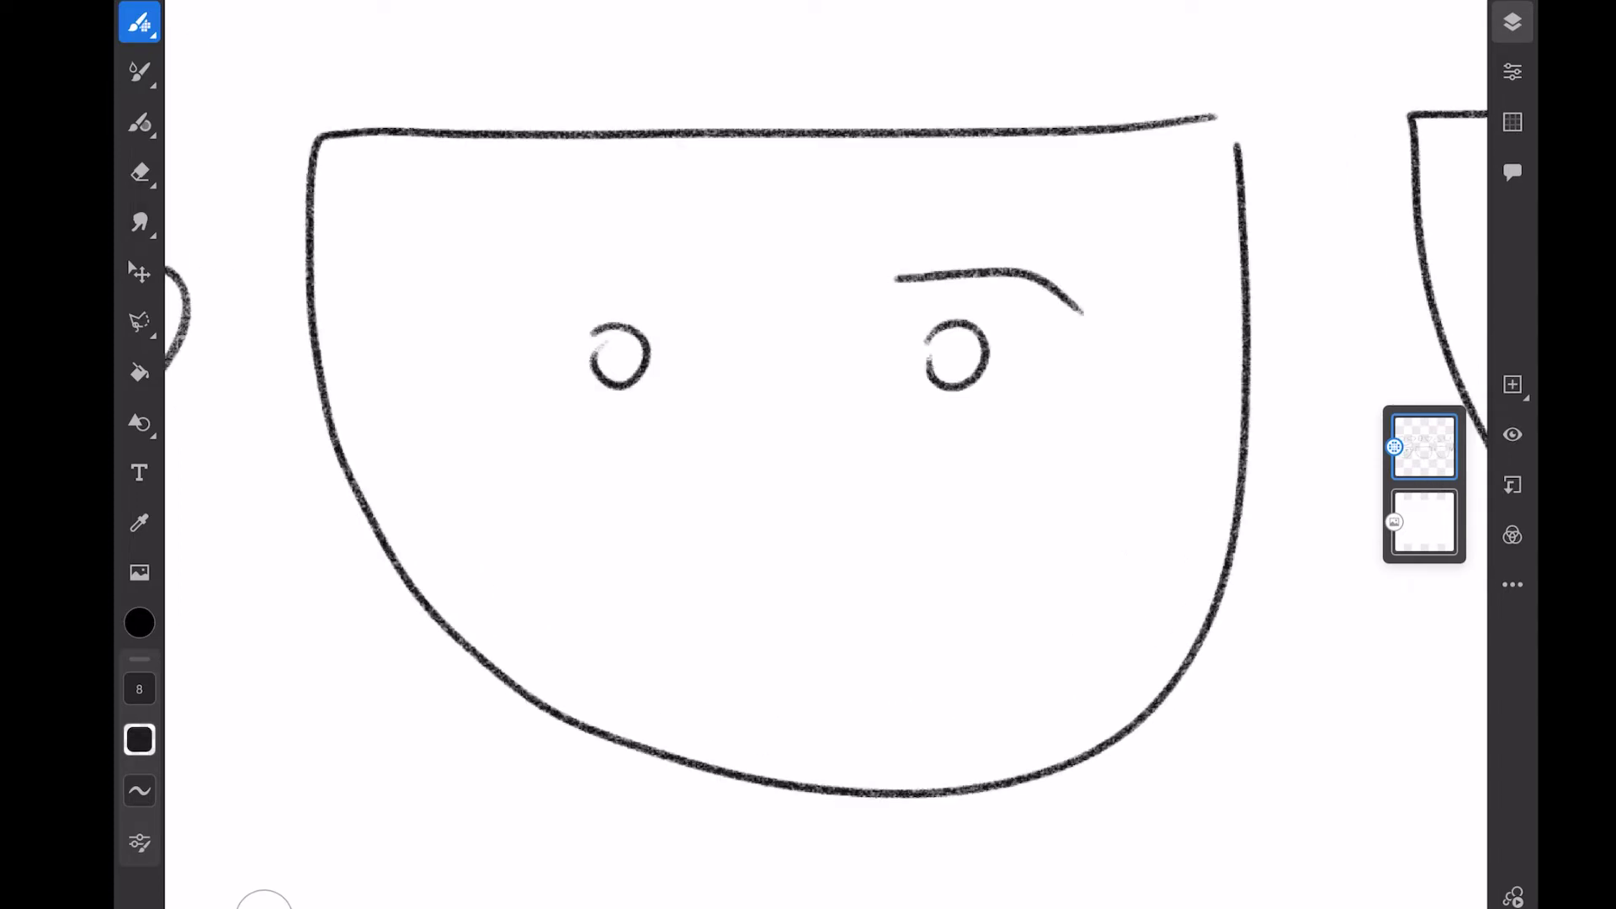
left_click_drag(473, 294, 679, 275)
mouse_move(853, 303)
left_mouse_down()
mouse_move(752, 530)
mouse_move(701, 473)
left_mouse_up()
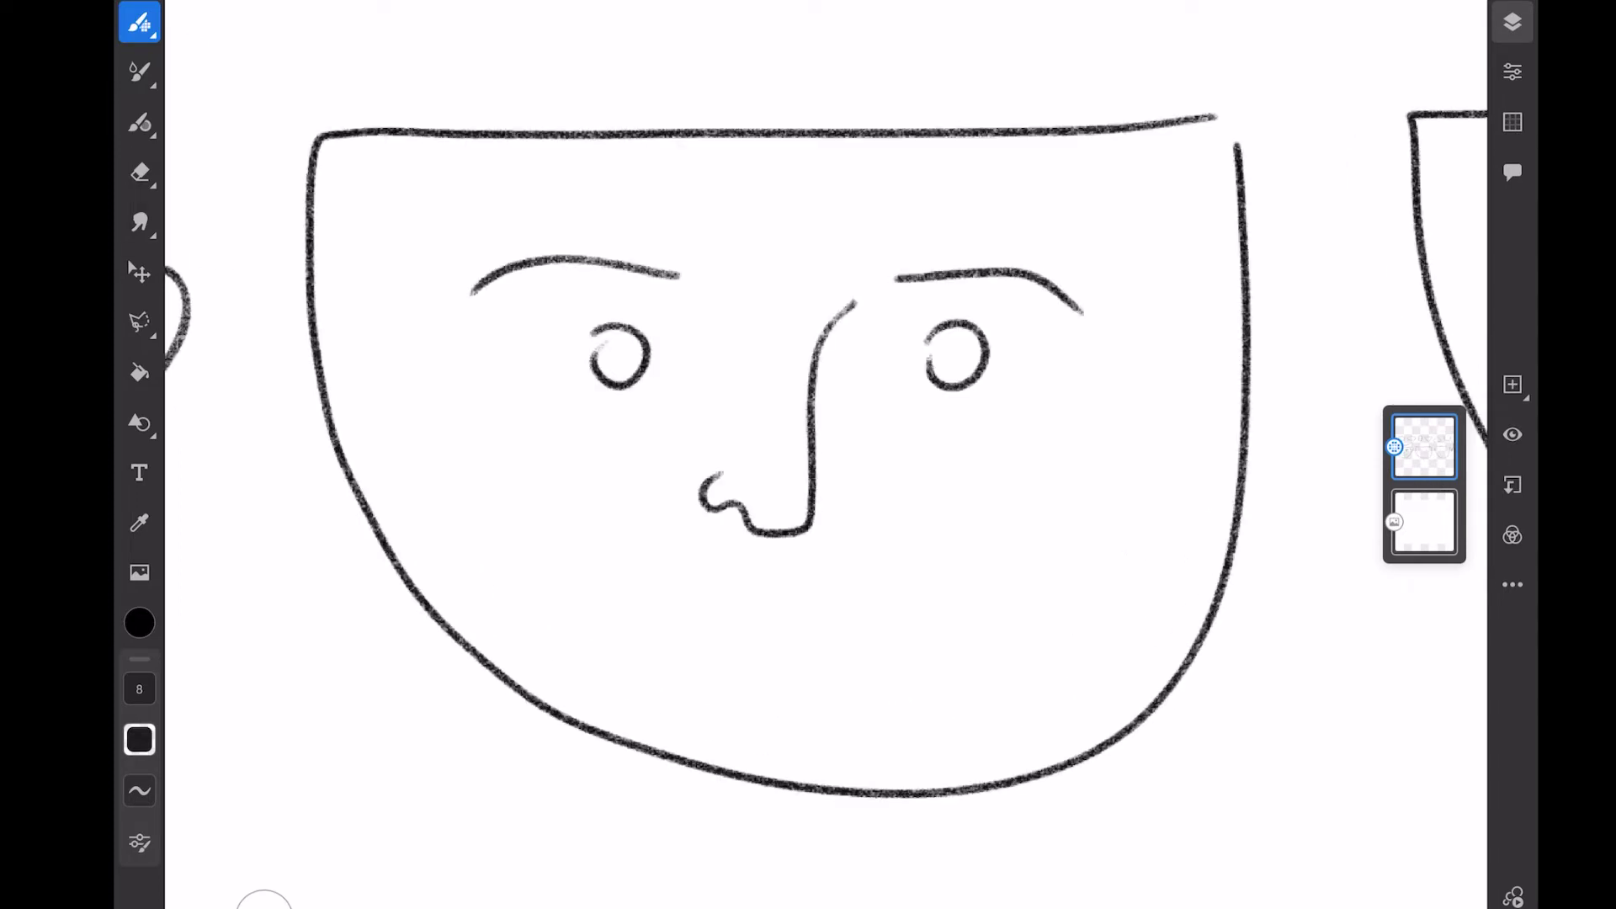
scroll(784, 430, "up", 2)
Step: Add an open smiling mouth, both ears and a zigzag fringe to the middle face
mouse_move(793, 538)
left_mouse_down()
mouse_move(956, 551)
mouse_move(577, 548)
mouse_move(956, 562)
left_mouse_up()
left_click_drag(631, 600, 906, 589)
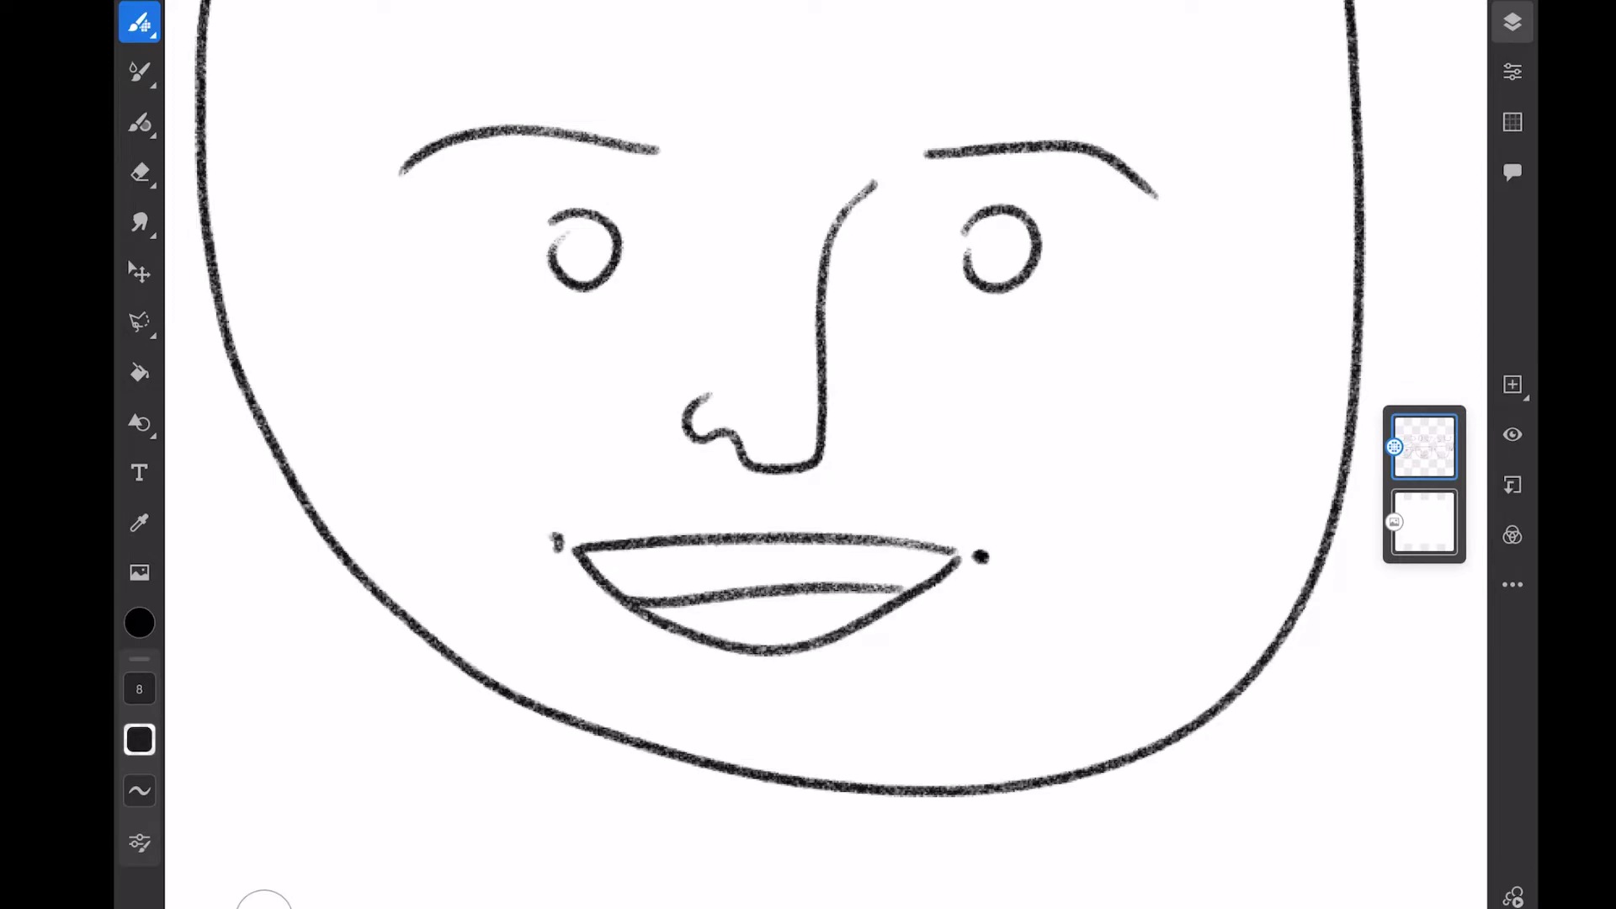
scroll(784, 429, "down", 3)
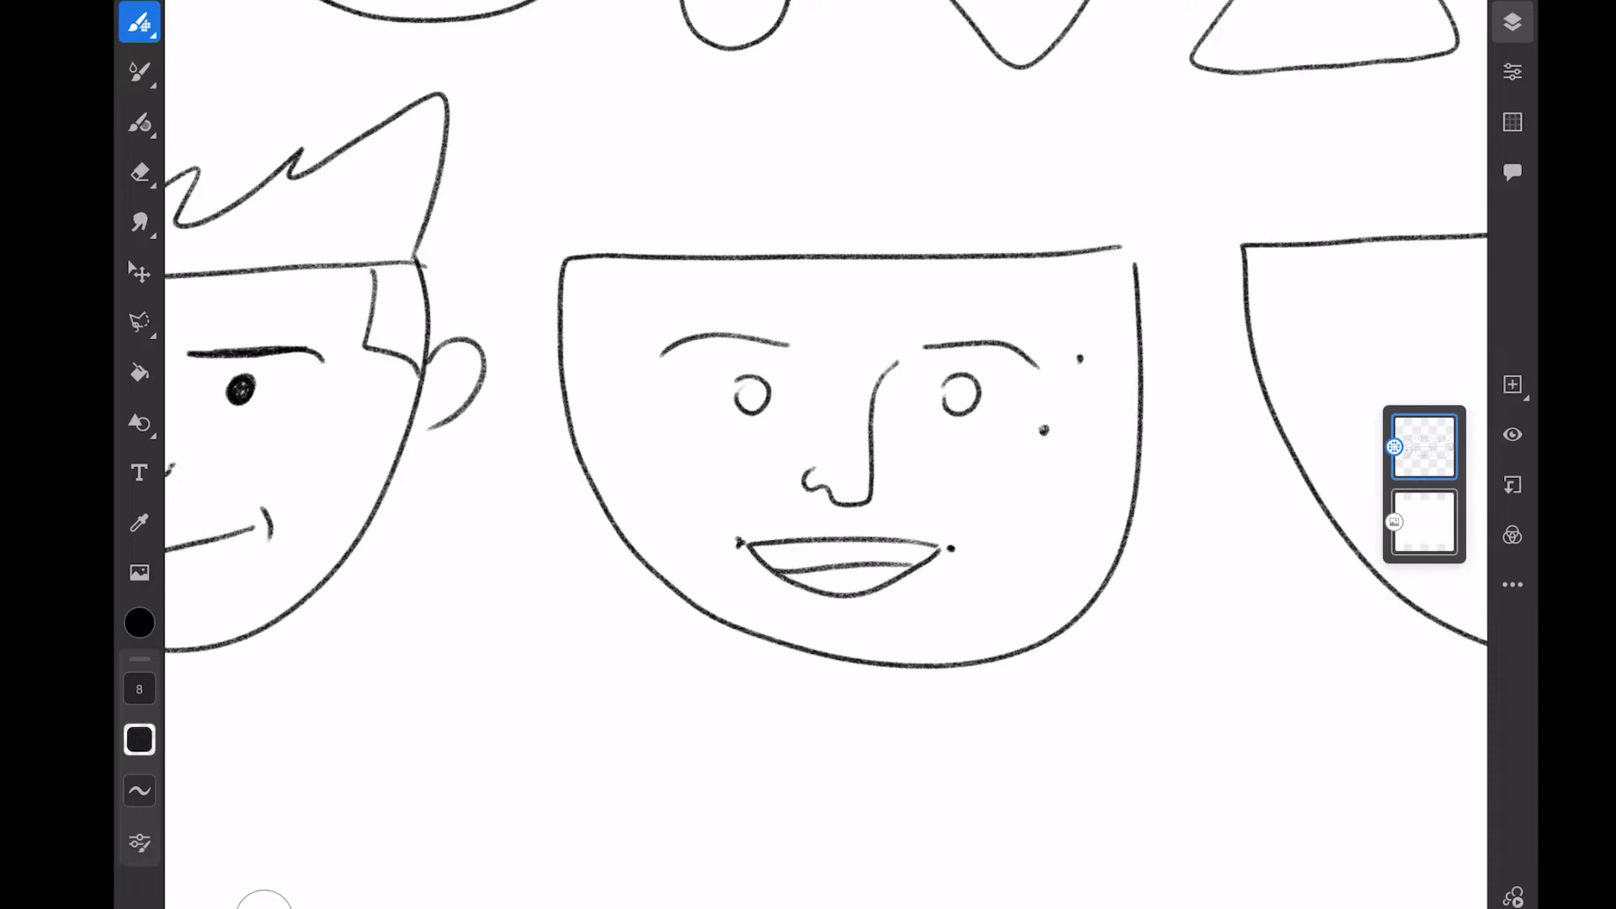
left_click_drag(555, 338, 580, 505)
left_click_drag(1155, 338, 1143, 479)
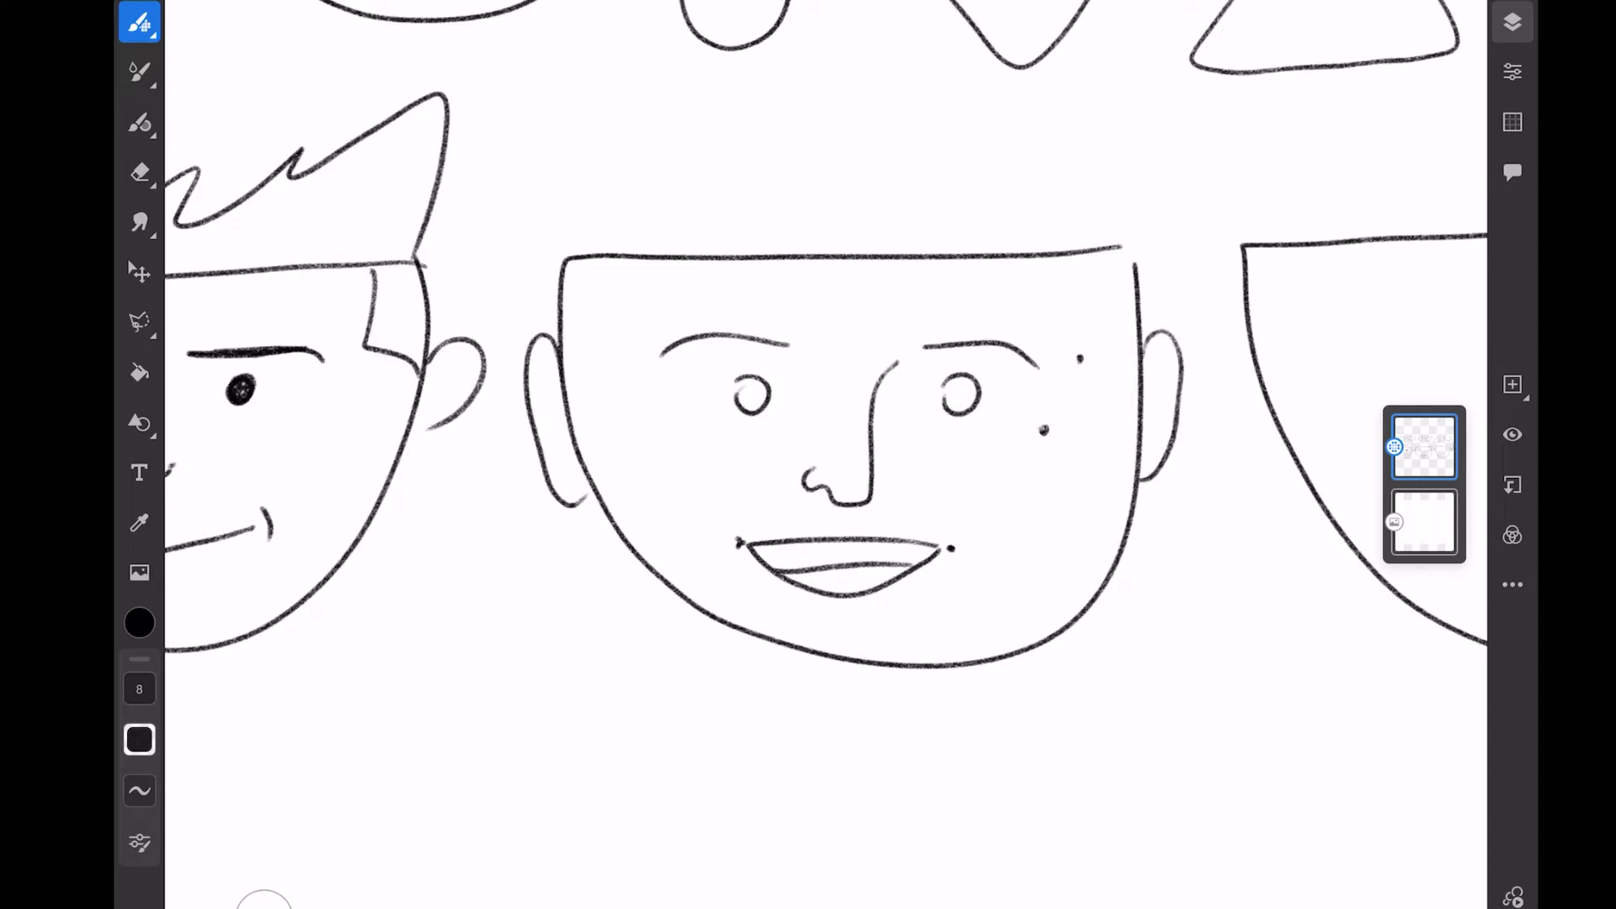
left_click_drag(1129, 253, 563, 291)
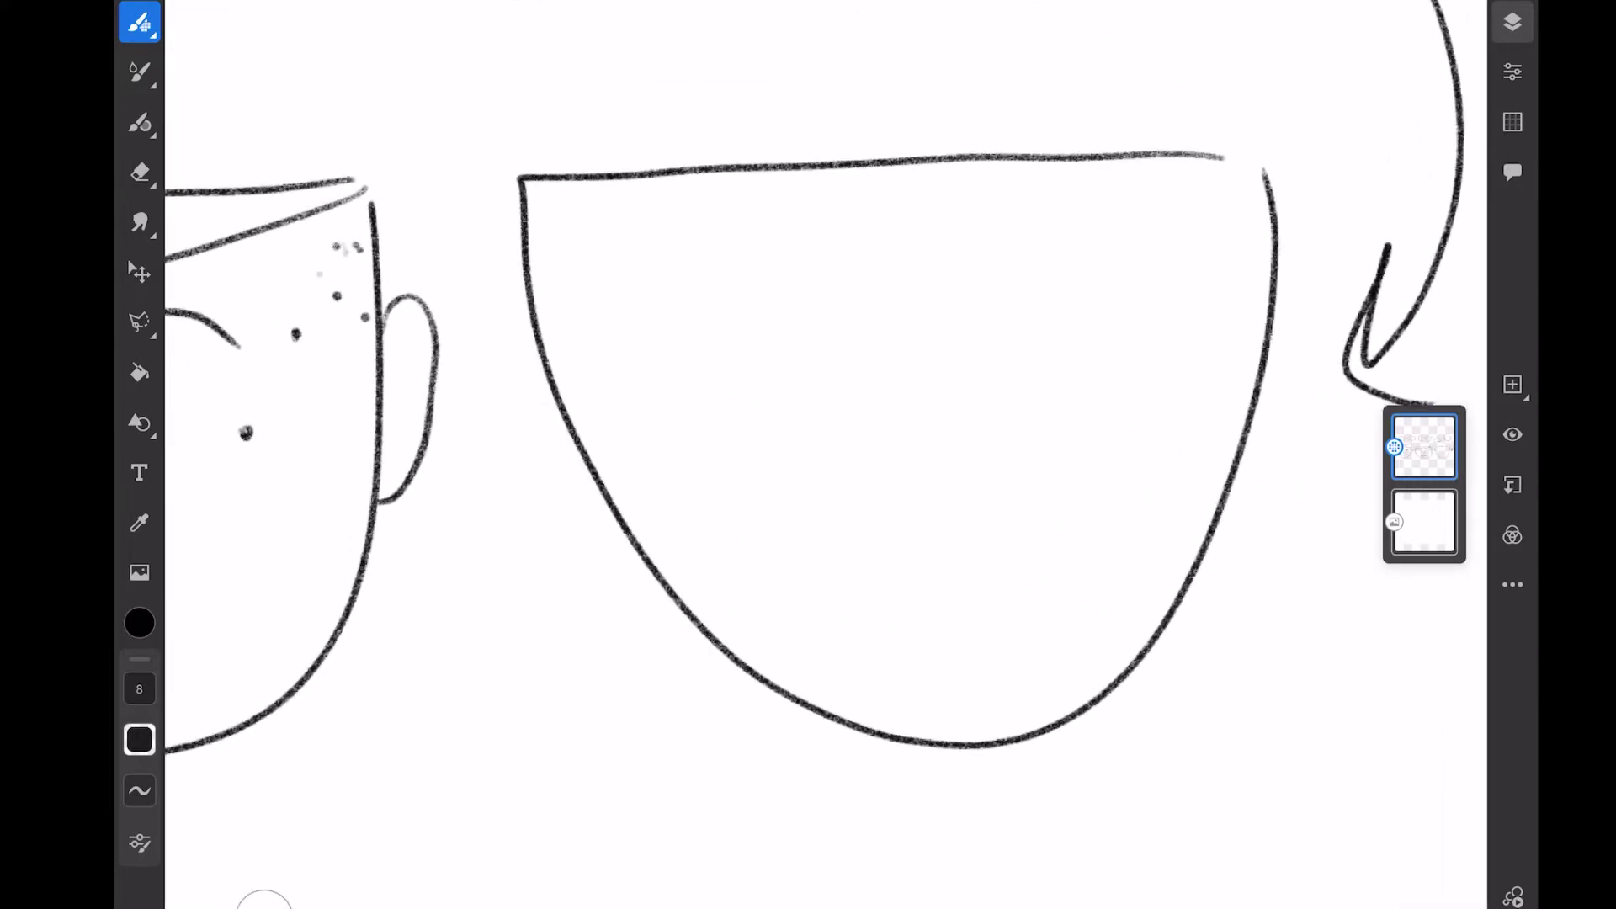
Step: Draw a zigzag fringe, sweeping long hair outline, one eyebrow and an eye on the third head
mouse_move(1218, 195)
left_mouse_down()
mouse_move(858, 430)
mouse_move(603, 430)
left_mouse_up()
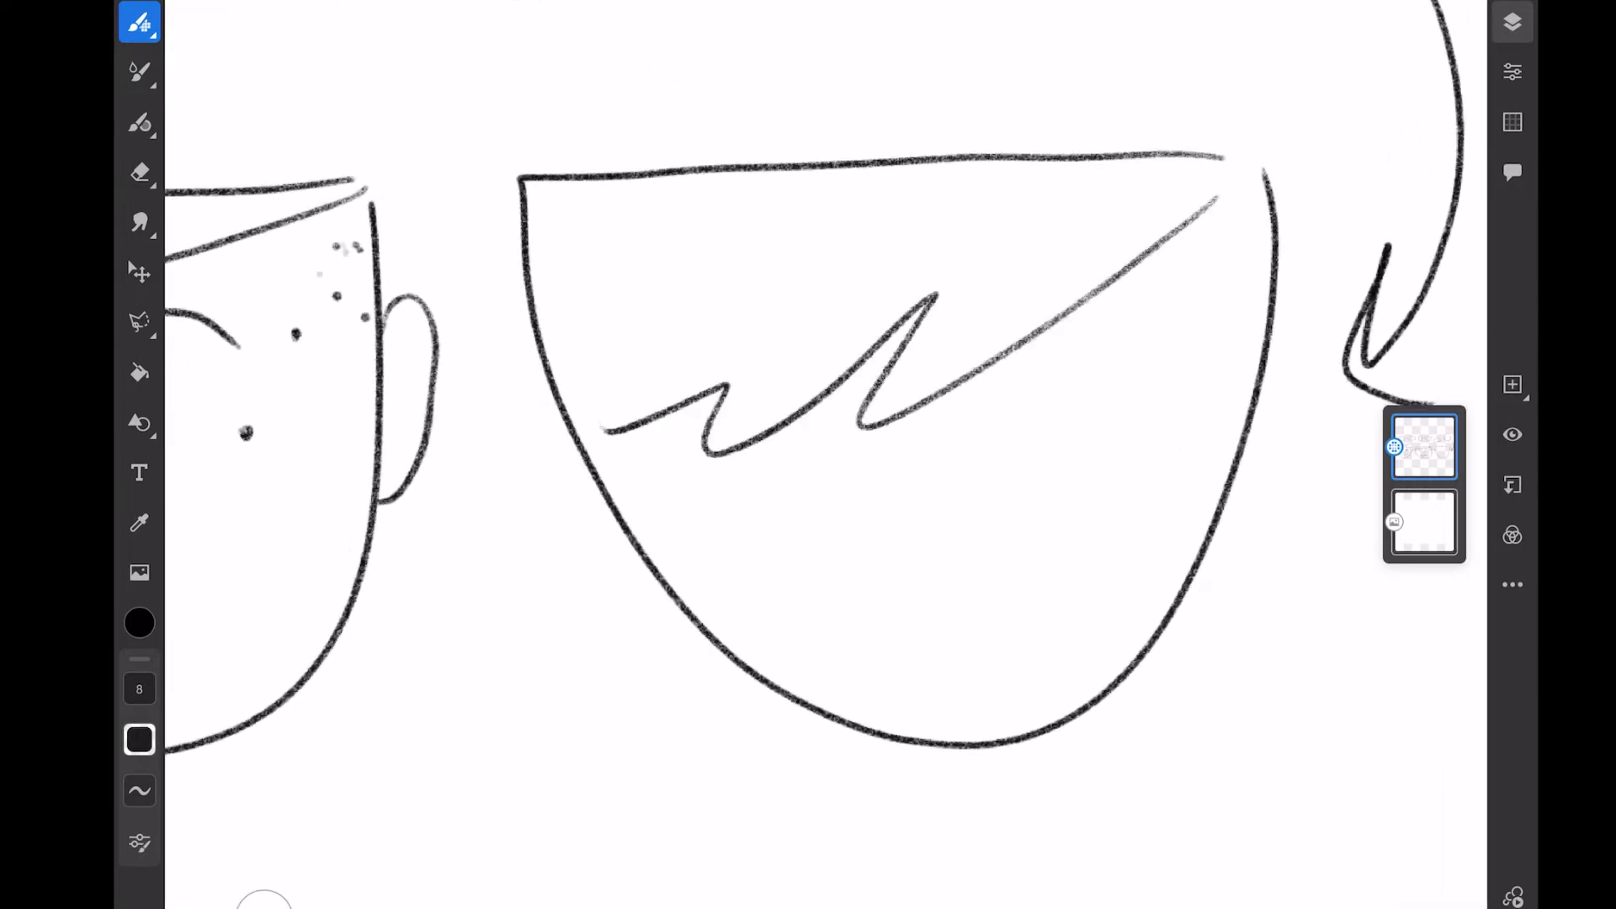
mouse_move(531, 245)
left_mouse_down()
mouse_move(637, 796)
mouse_move(998, 840)
left_mouse_up()
mouse_move(998, 840)
left_mouse_down()
mouse_move(1263, 575)
mouse_move(1269, 253)
left_mouse_up()
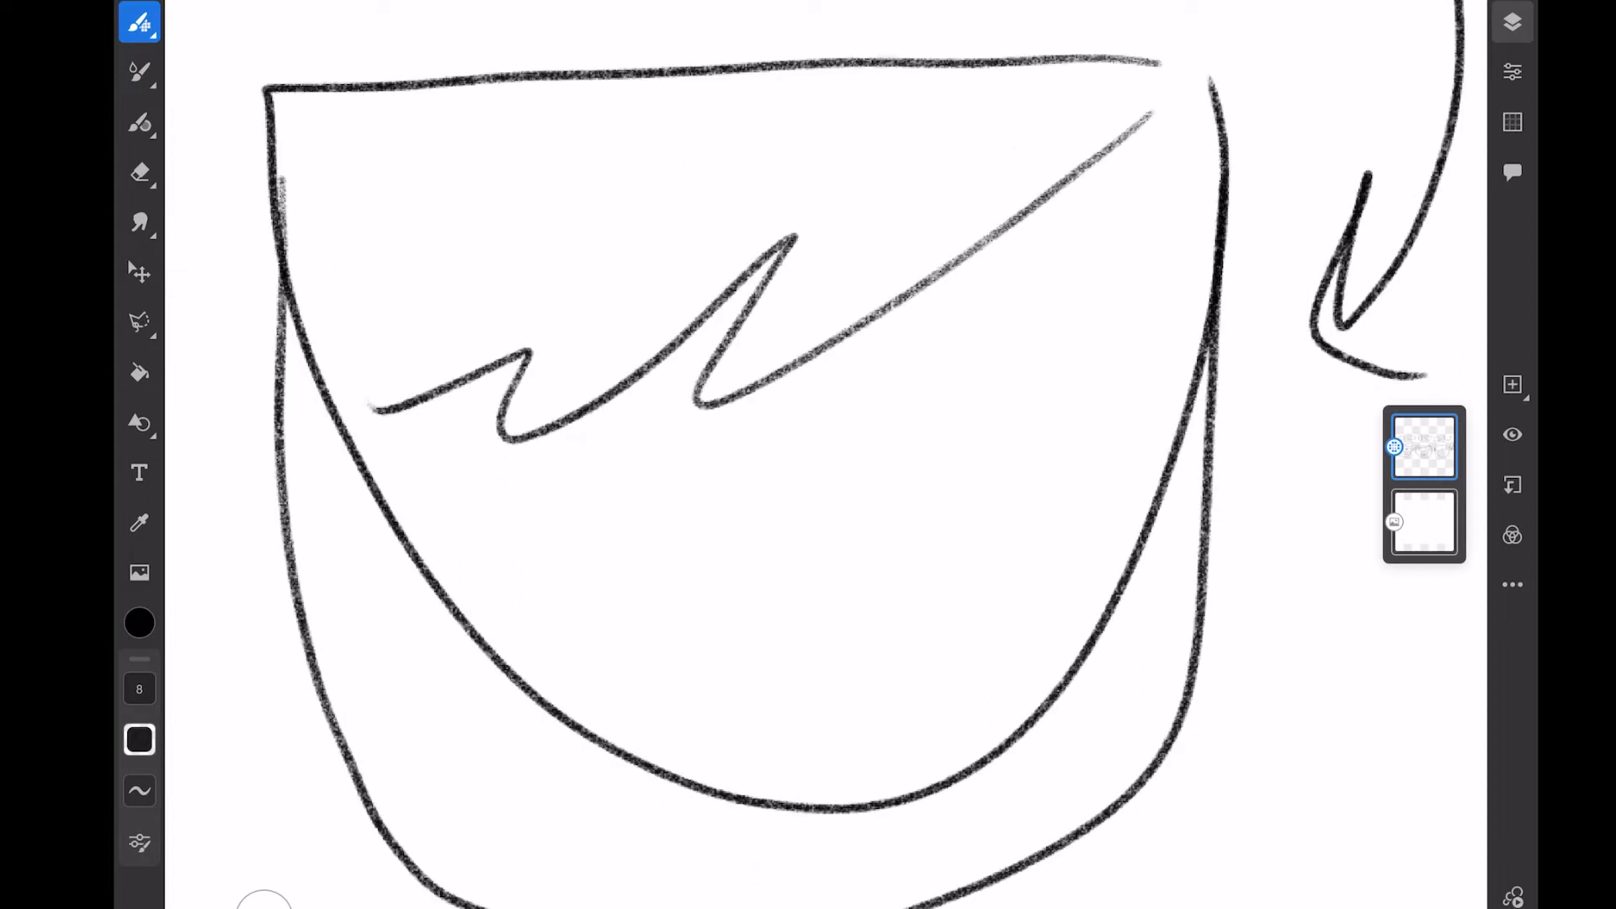
mouse_move(871, 347)
left_mouse_down()
mouse_move(1092, 354)
mouse_move(858, 367)
mouse_move(1067, 423)
left_mouse_up()
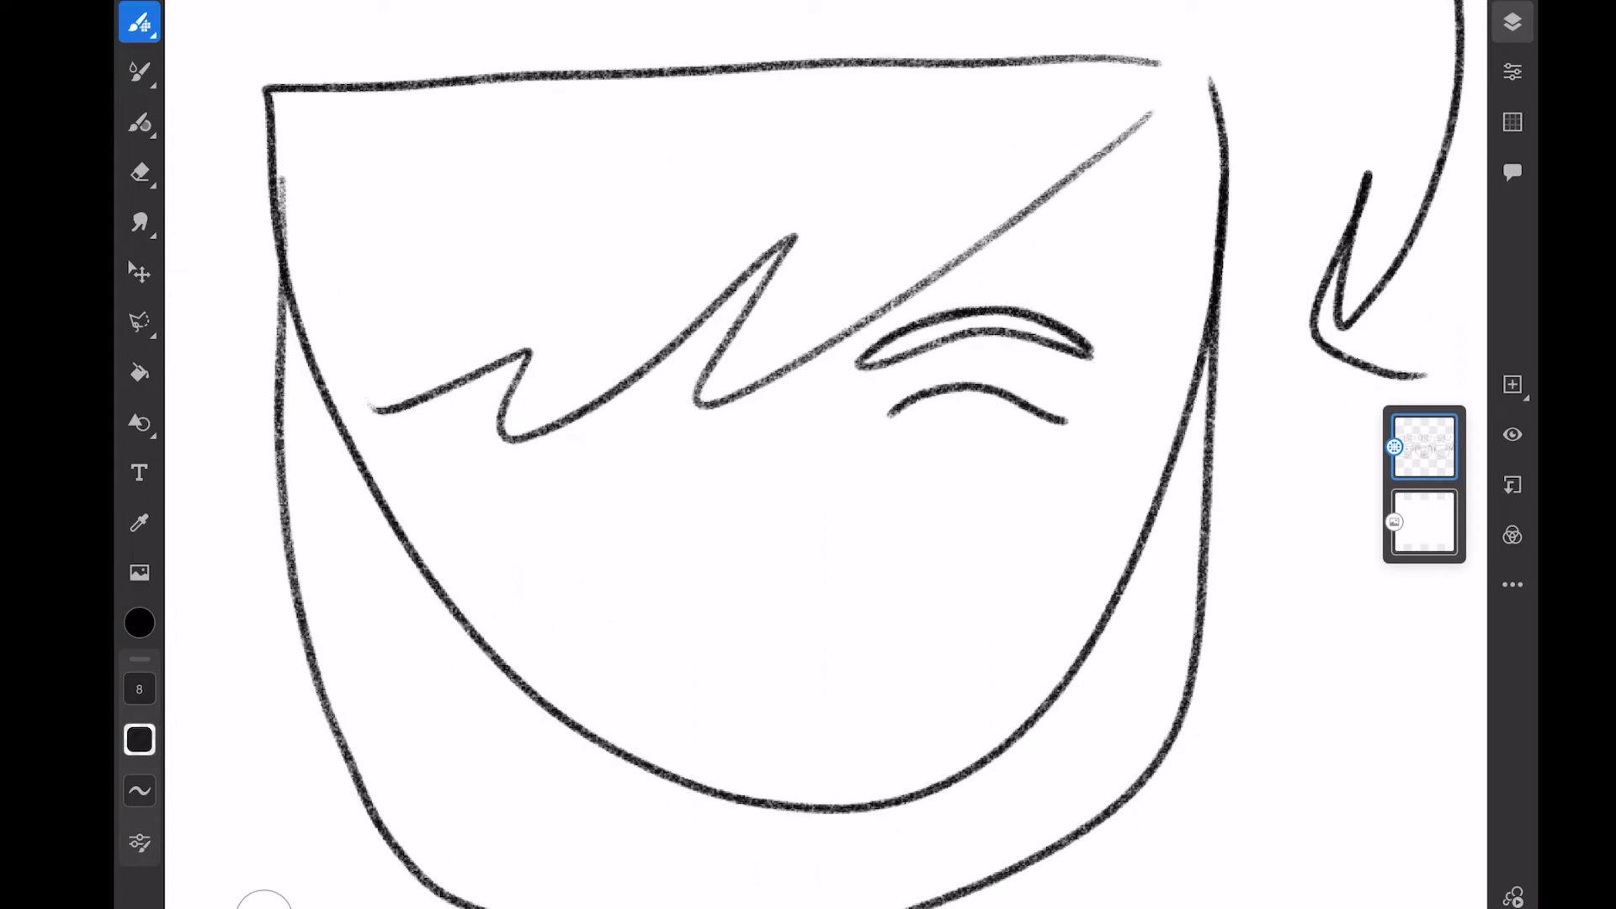
left_click_drag(950, 394, 962, 411)
Step: Add a small nose, lips, open laughing mouth and ears, plus a stroke by the first face's mouth
left_click_drag(752, 527, 799, 511)
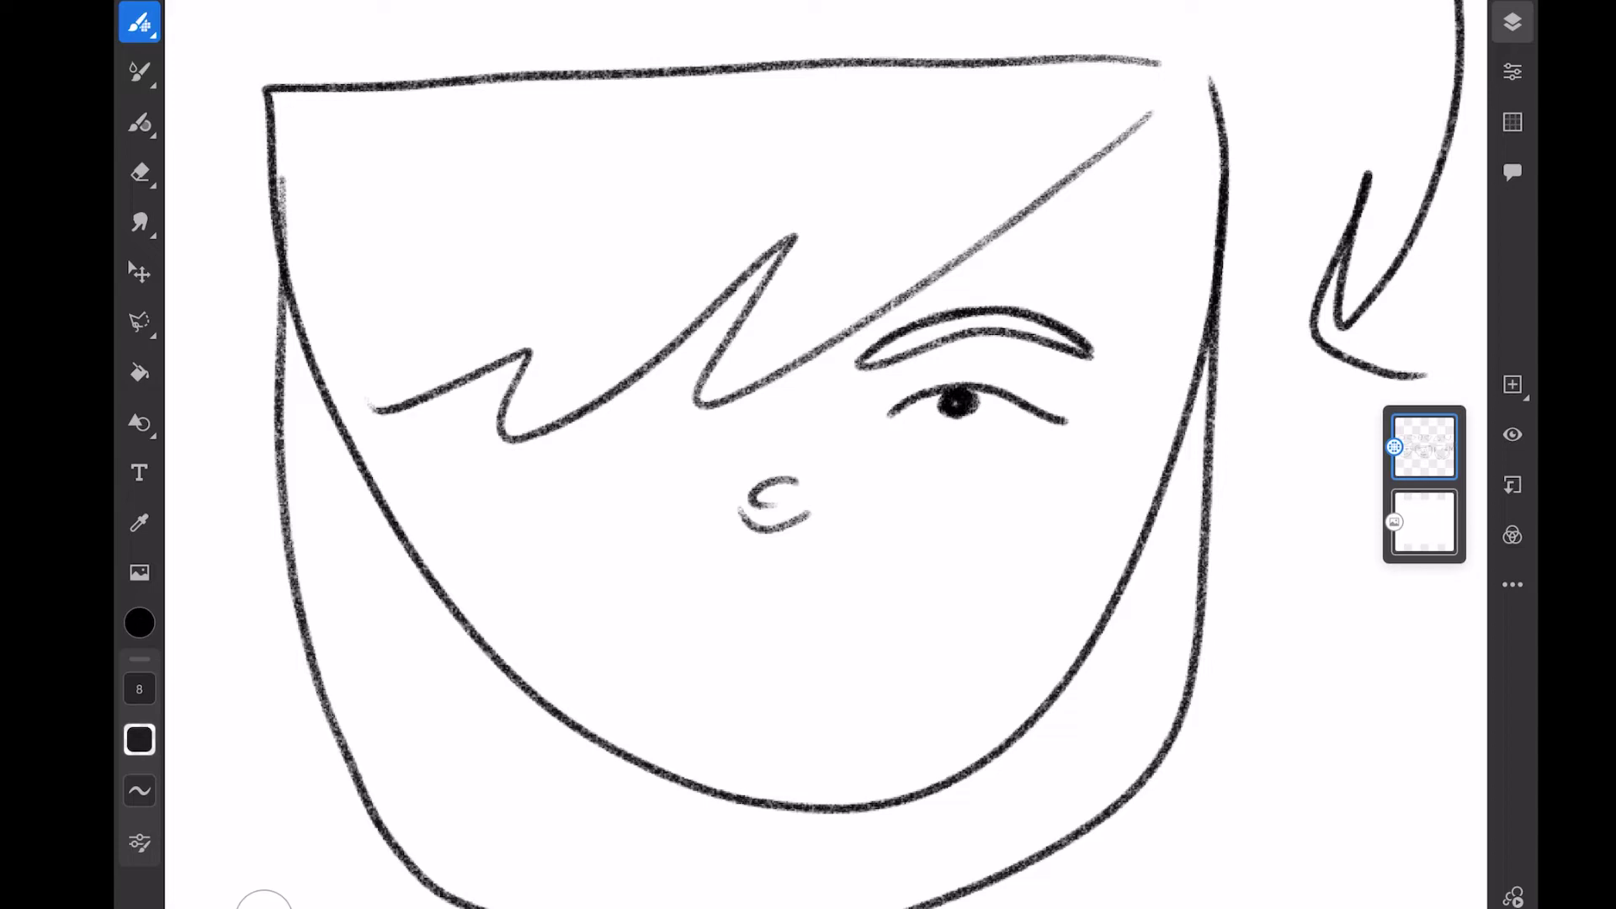
mouse_move(909, 605)
left_mouse_down()
mouse_move(608, 583)
mouse_move(932, 587)
left_mouse_up()
mouse_move(656, 625)
left_mouse_down()
mouse_move(884, 617)
mouse_move(629, 618)
left_mouse_up()
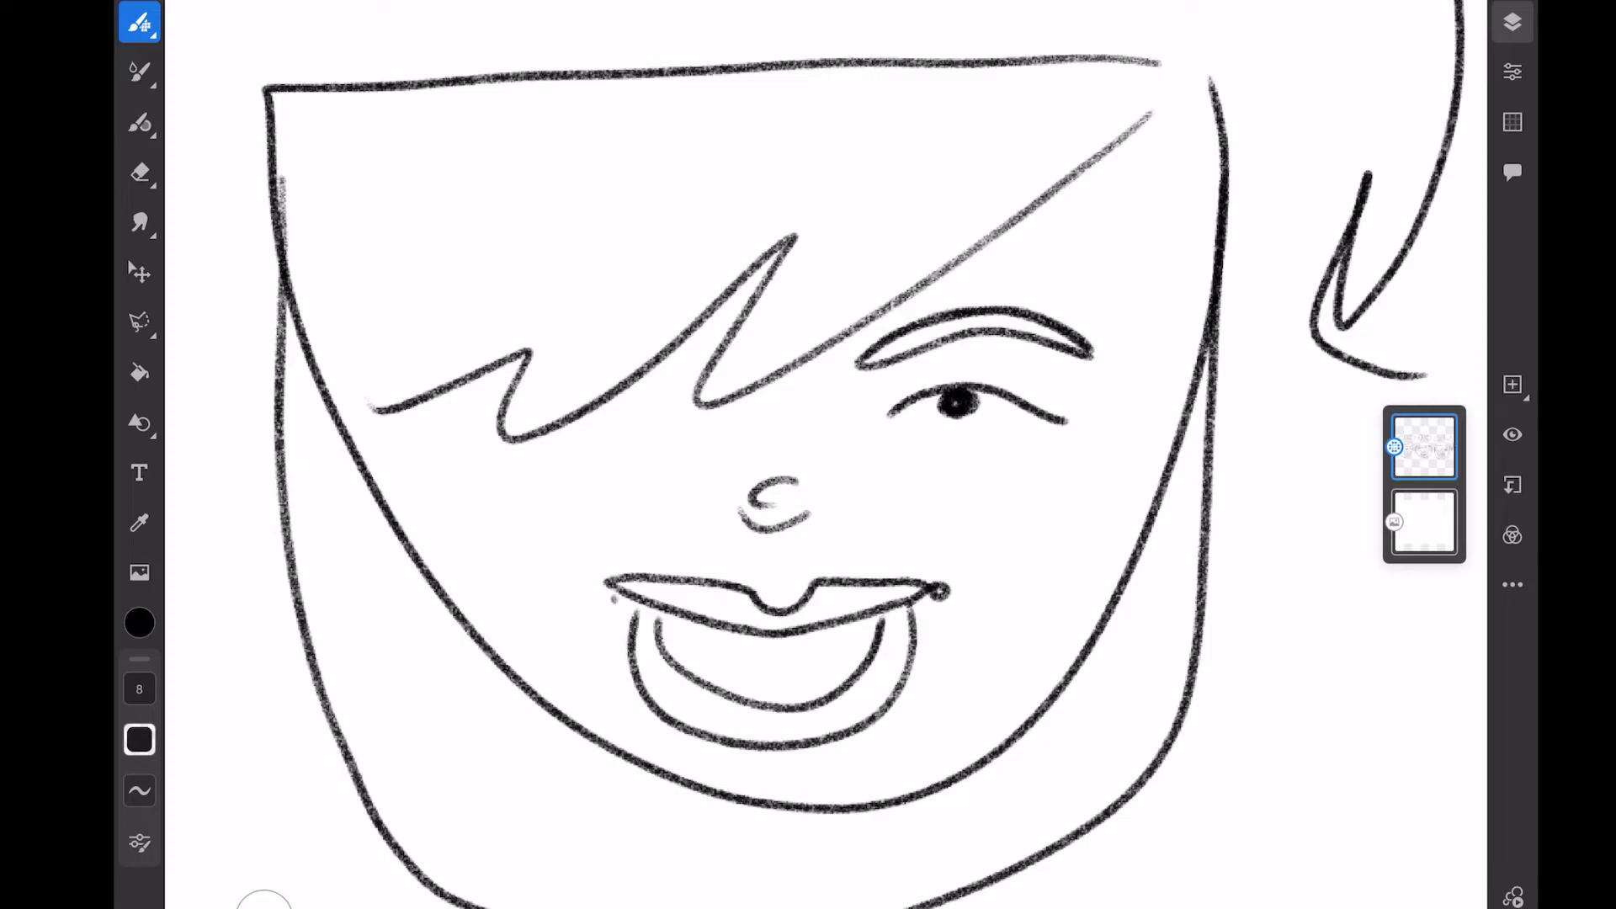
scroll(808, 454, "down", 5)
scroll(631, 454, "up", 3)
left_click_drag(935, 359, 932, 448)
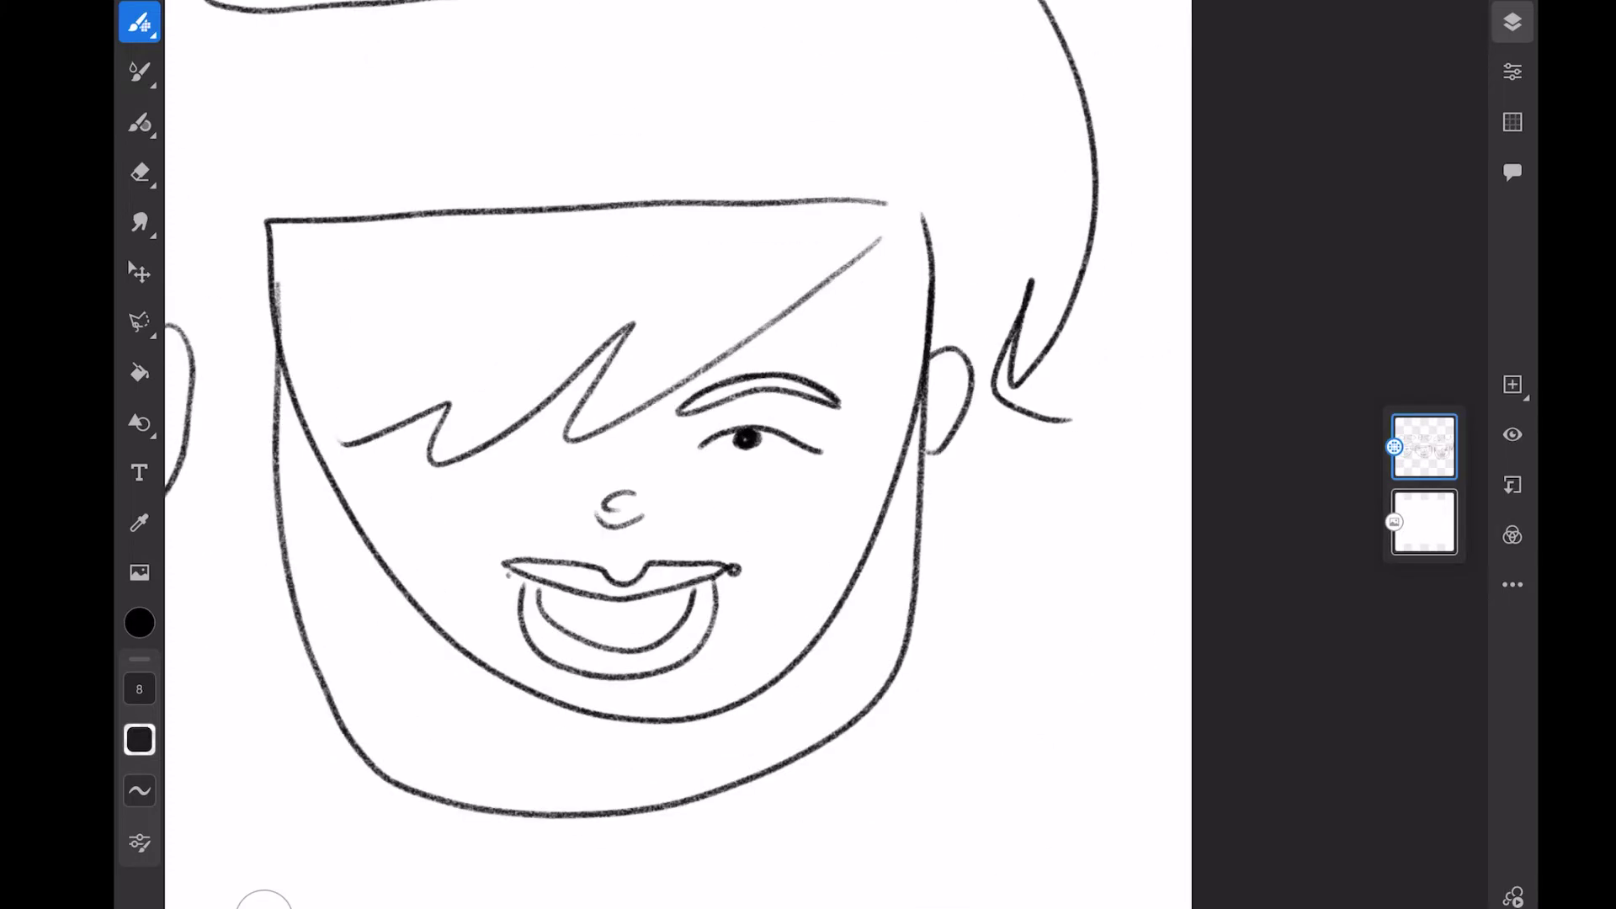
left_click_drag(359, 379, 379, 493)
scroll(808, 454, "down", 5)
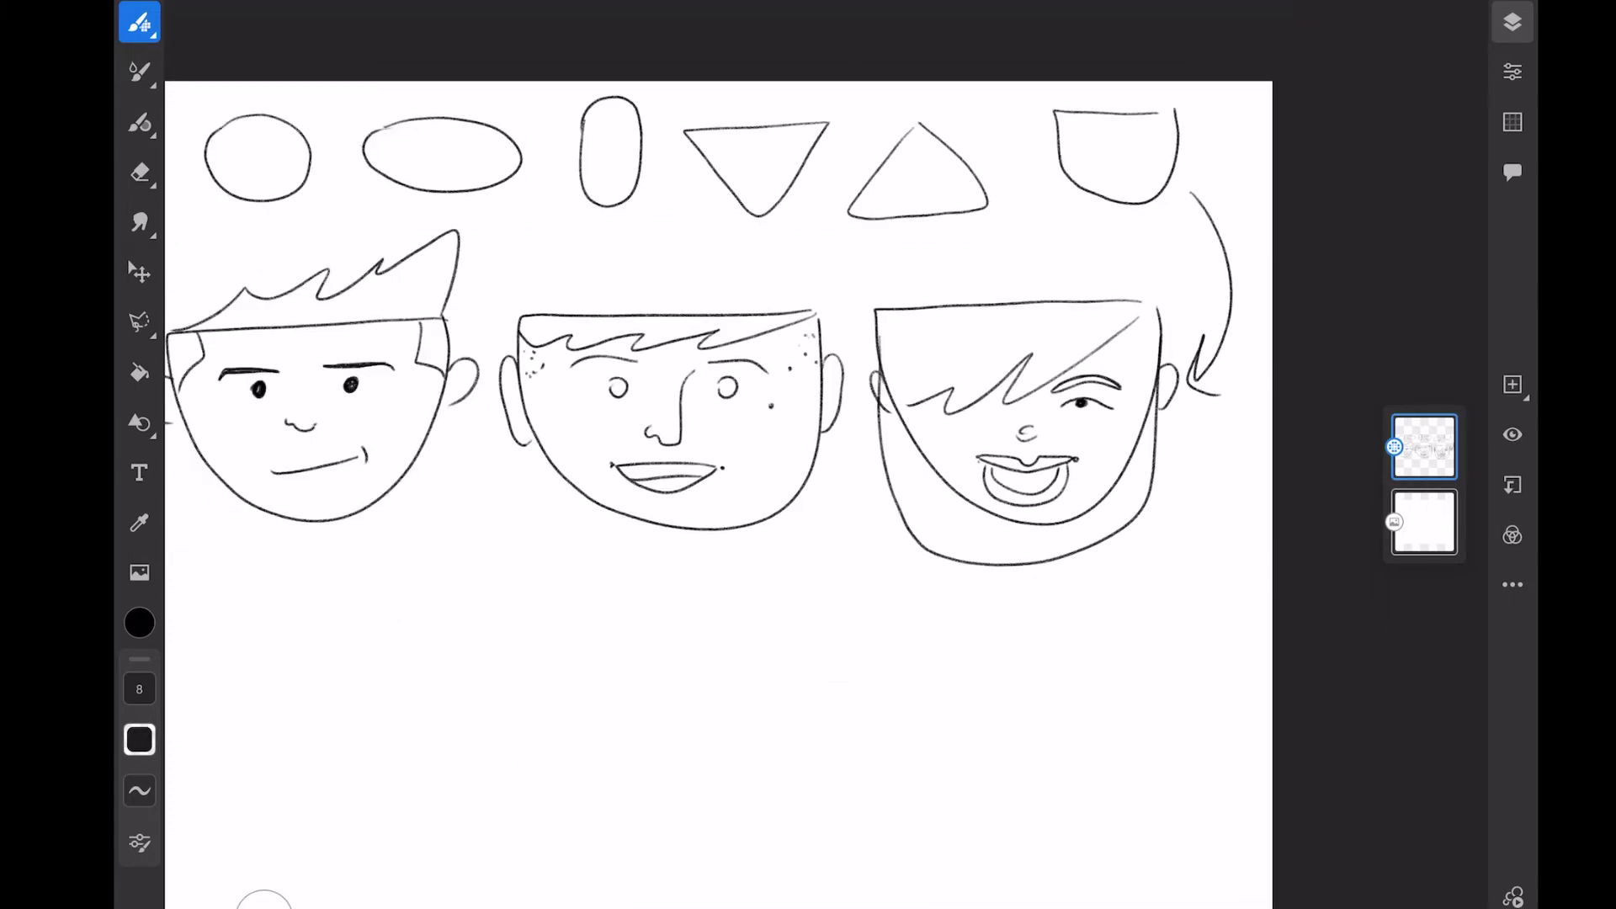
scroll(719, 380, "down", 3)
scroll(568, 417, "up", 5)
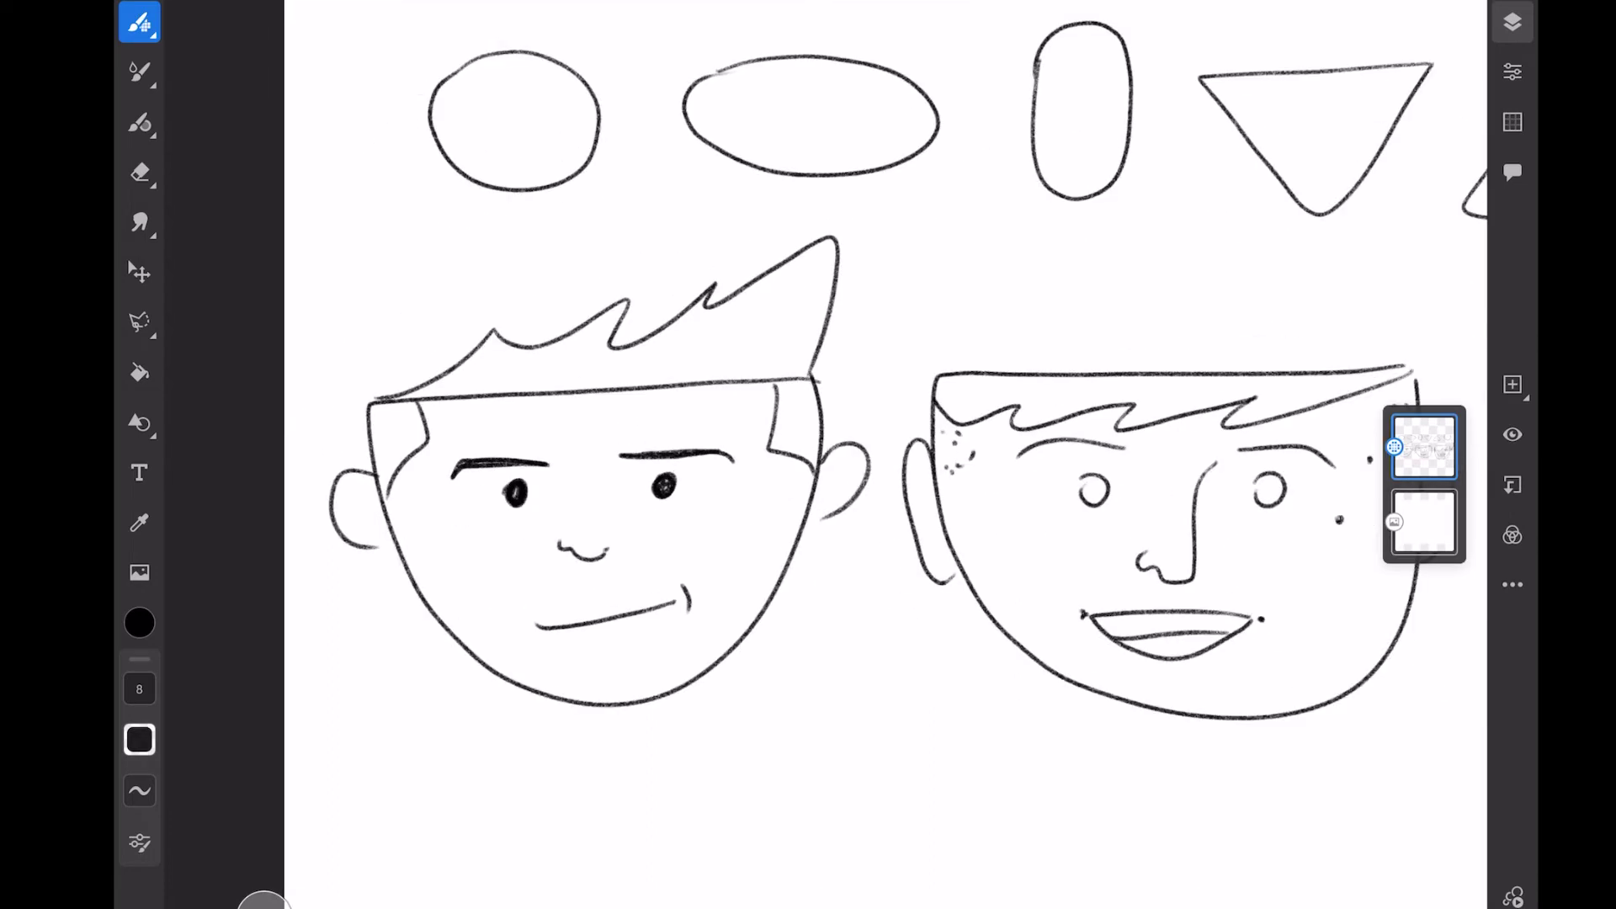
left_click_drag(789, 645, 852, 588)
scroll(809, 455, "down", 6)
scroll(808, 416, "up", 6)
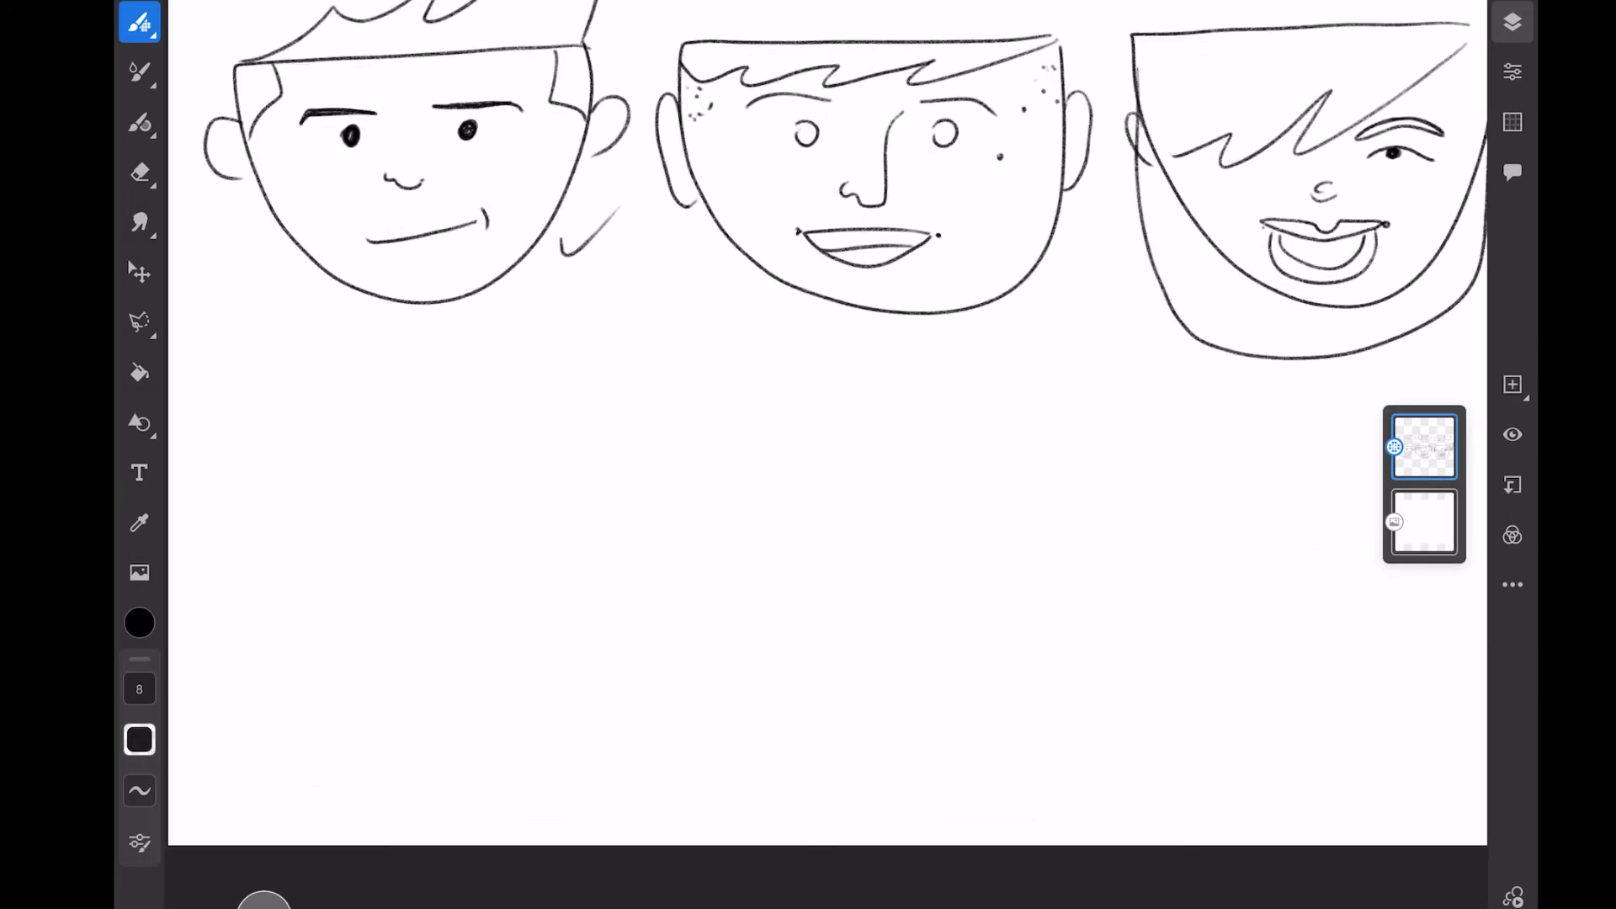
Step: Draw an arrow down from the first face and three blank head outlines in a row
left_click_drag(263, 230, 231, 414)
left_click_drag(313, 521, 562, 522)
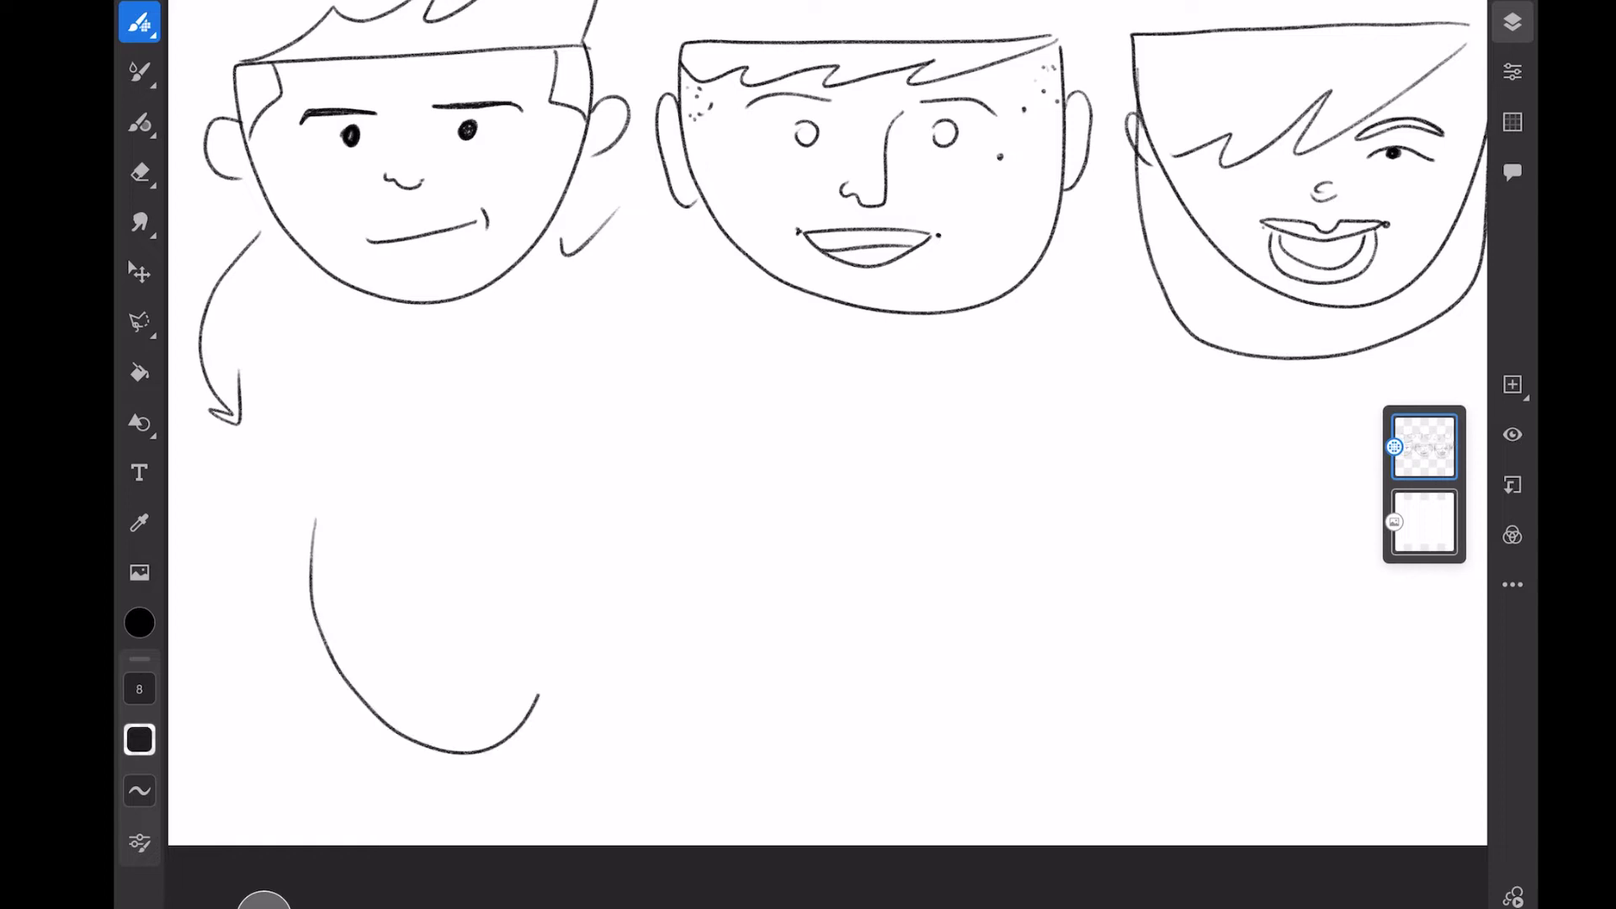
left_click_drag(748, 531, 1040, 537)
left_click_drag(1151, 533, 1439, 555)
scroll(808, 505, "up", 6)
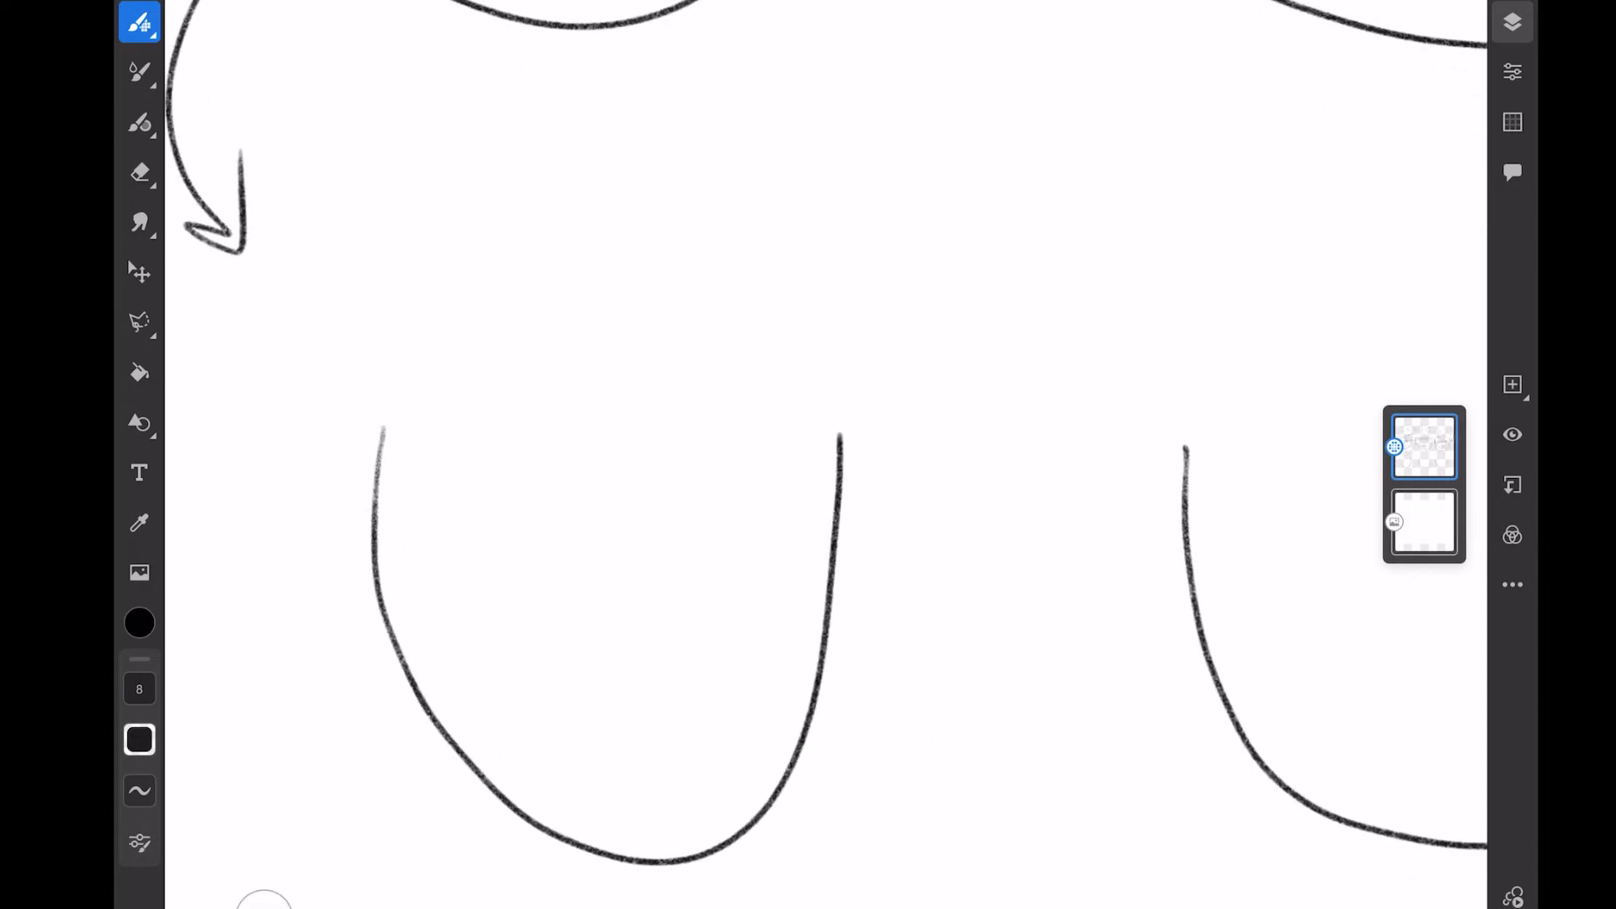
Step: Give the left blank head spiky hair, both ears and angry angled brows
mouse_move(399, 436)
left_mouse_down()
mouse_move(817, 422)
mouse_move(728, 297)
mouse_move(809, 419)
left_mouse_up()
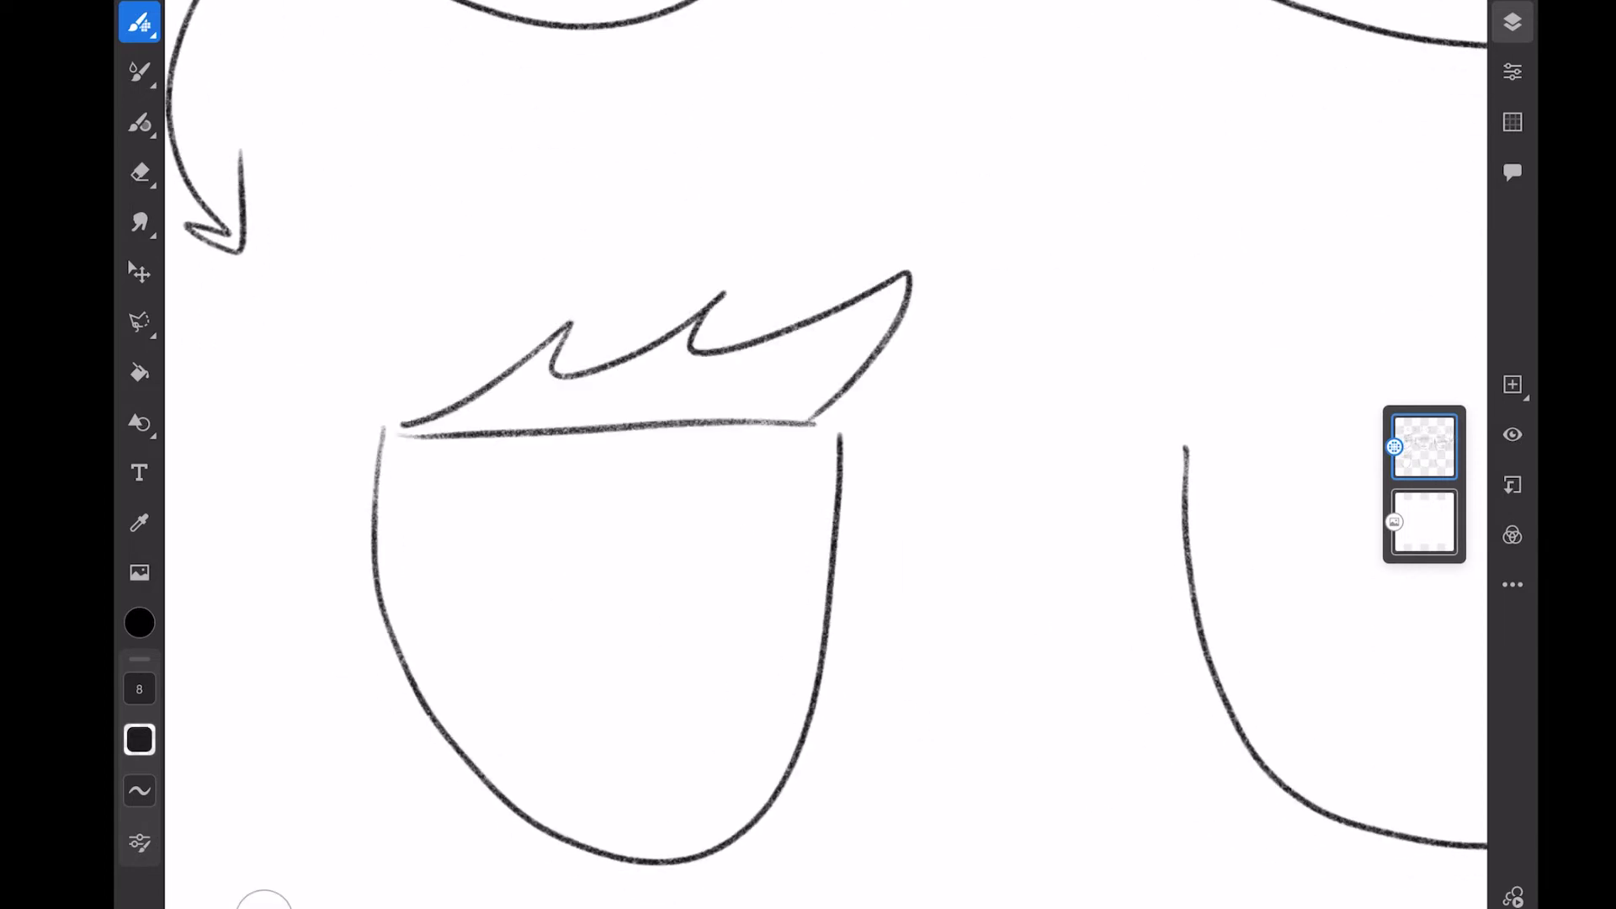
left_click_drag(373, 537, 386, 644)
left_click_drag(839, 531, 844, 631)
scroll(632, 505, "up", 3)
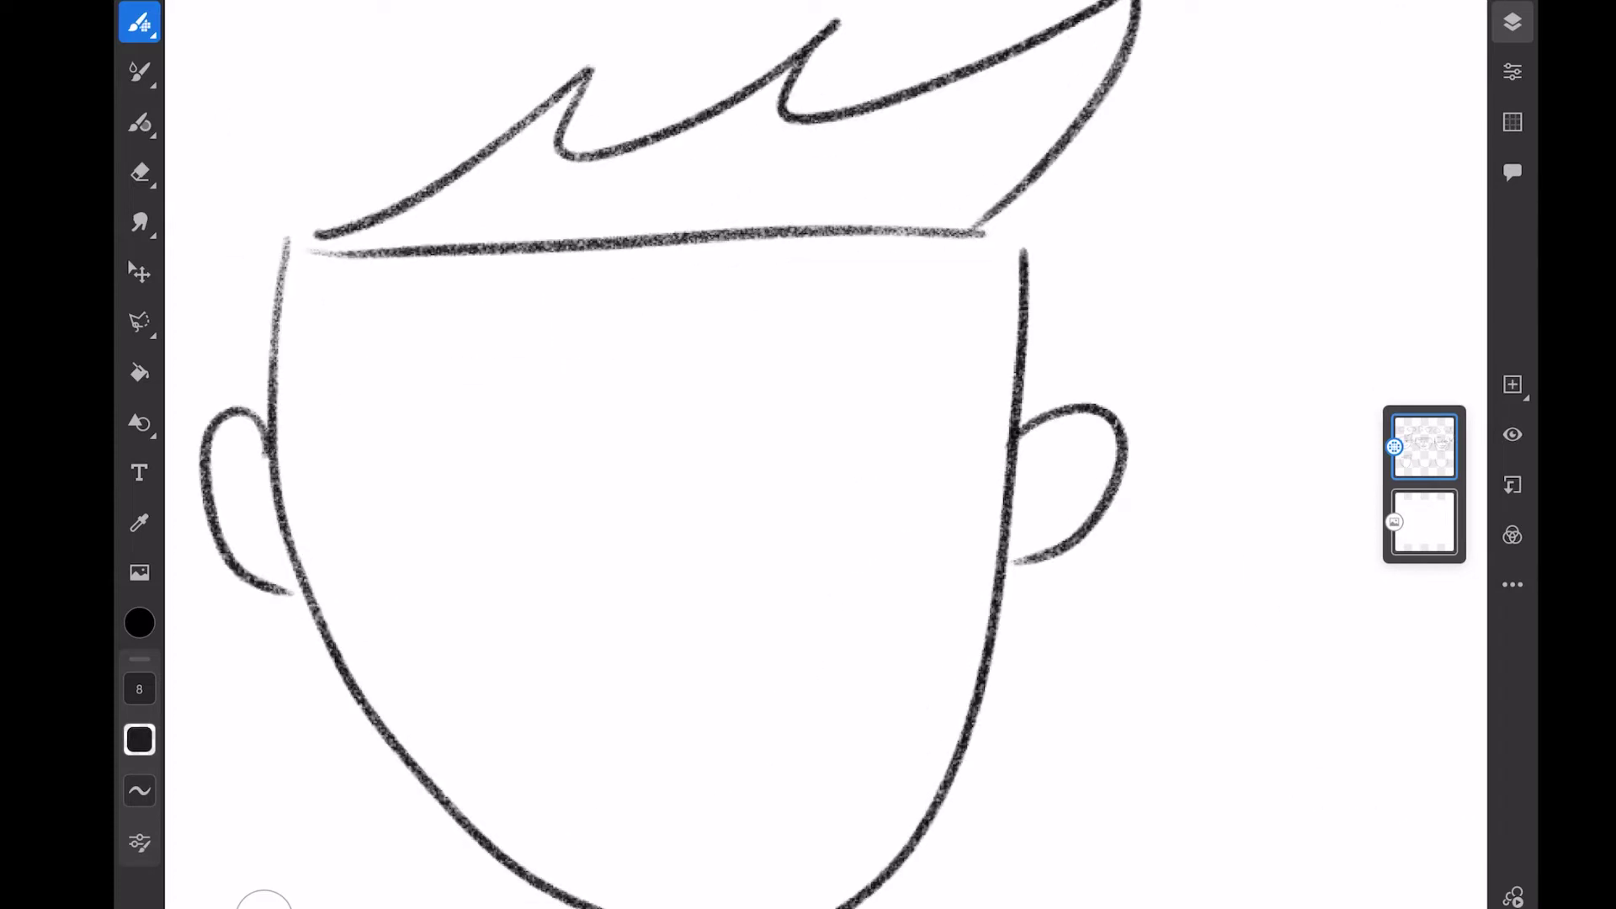
mouse_move(448, 334)
left_mouse_down()
mouse_move(628, 518)
mouse_move(404, 354)
left_mouse_up()
left_click_drag(713, 515, 928, 373)
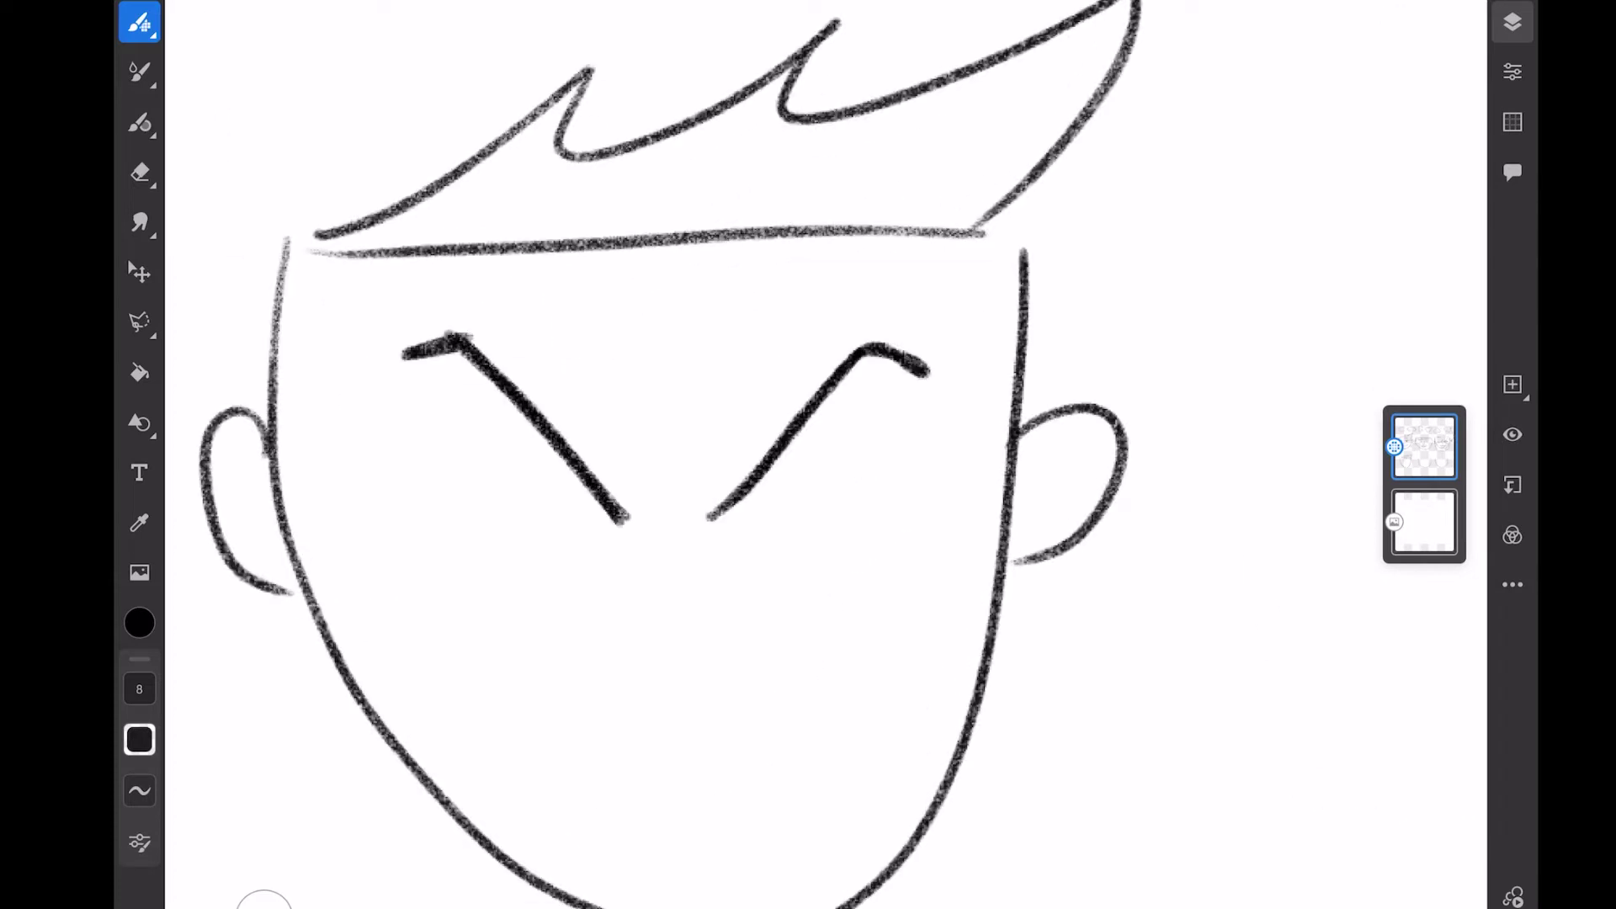
left_click_drag(691, 469, 659, 536)
Step: Add eyes, nose with a dot, a frowning mouth and sideburns to the angry face
left_click_drag(510, 542, 543, 566)
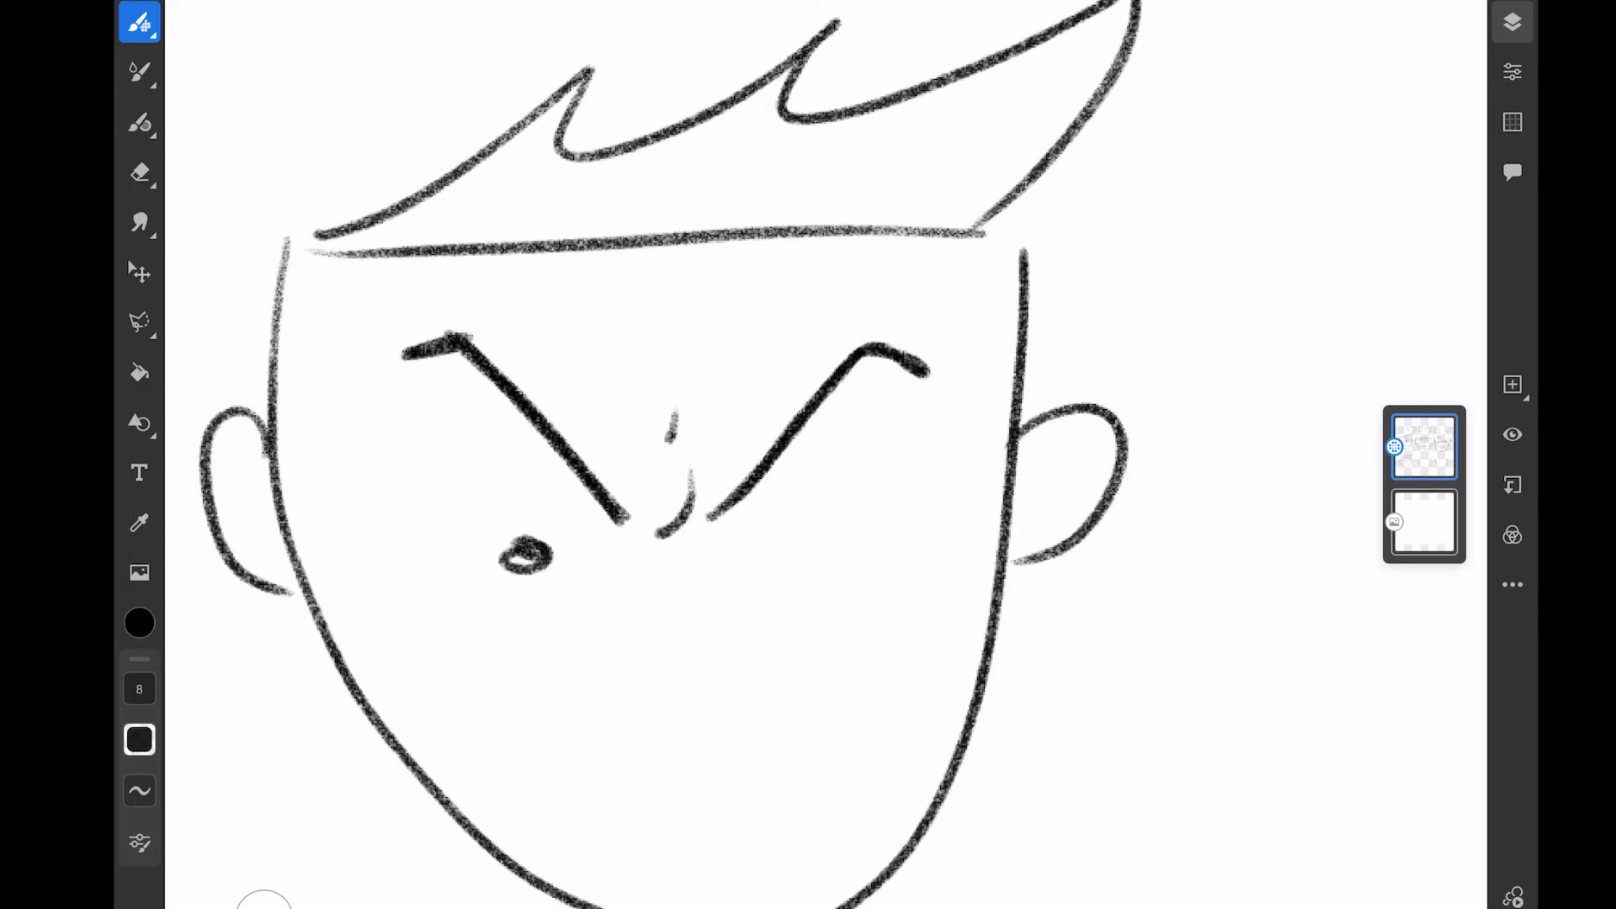
left_click_drag(783, 550, 833, 569)
mouse_move(688, 570)
left_mouse_down()
mouse_move(676, 669)
mouse_move(591, 664)
mouse_move(908, 619)
left_mouse_up()
left_click(729, 655)
scroll(682, 569, "up", 4)
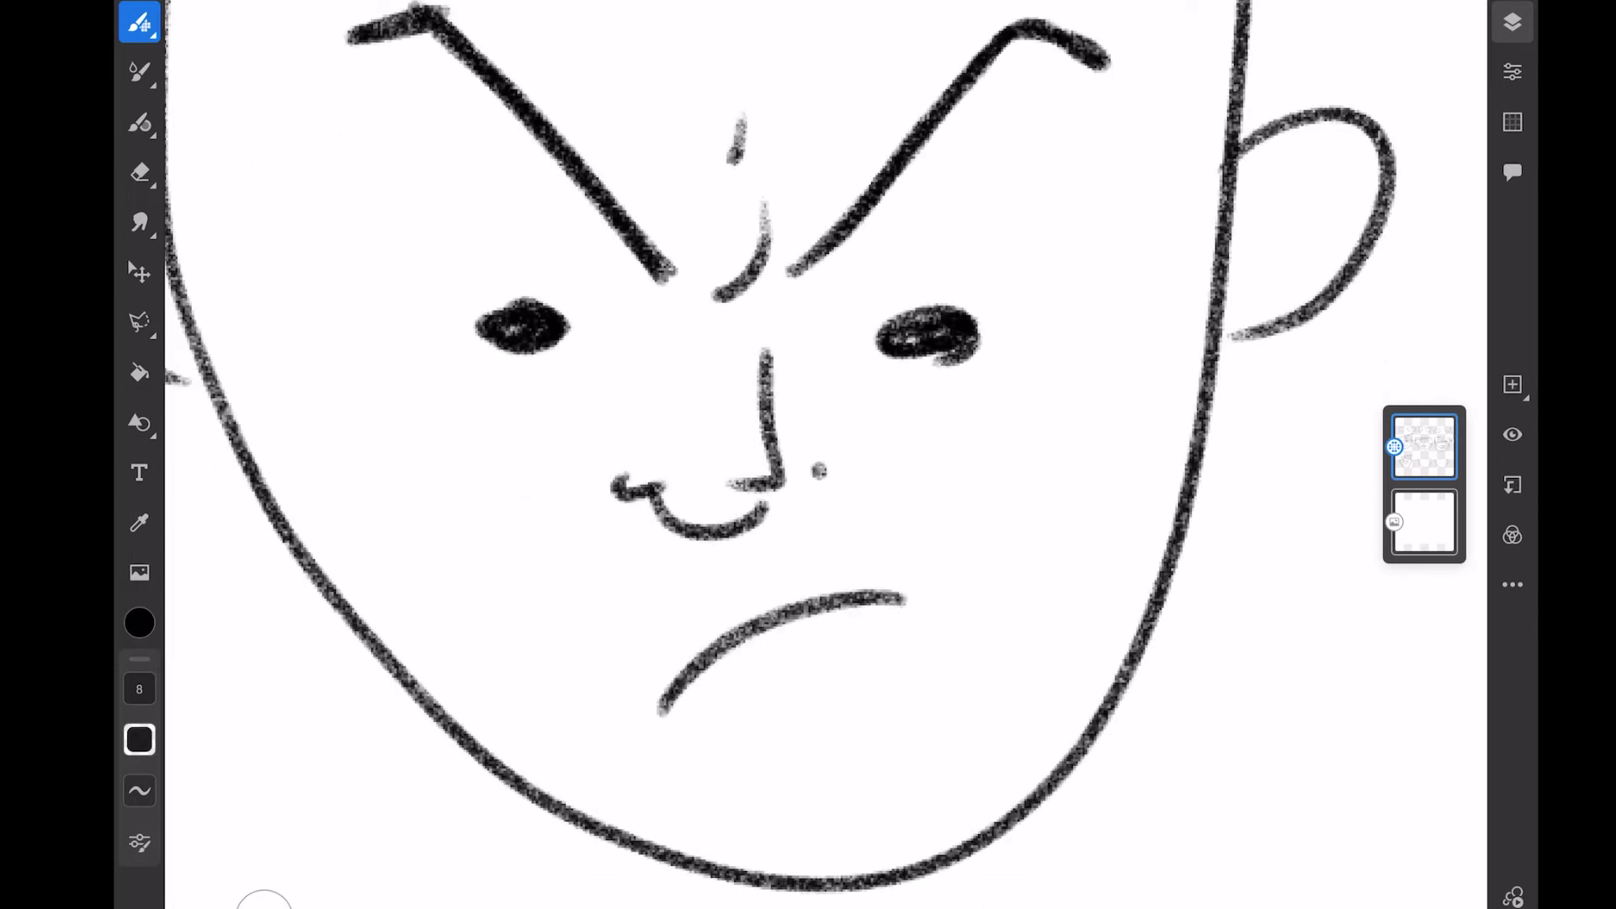
mouse_move(645, 707)
left_mouse_down()
mouse_move(972, 631)
mouse_move(921, 643)
left_mouse_up()
scroll(758, 505, "down", 5)
scroll(657, 442, "down", 2)
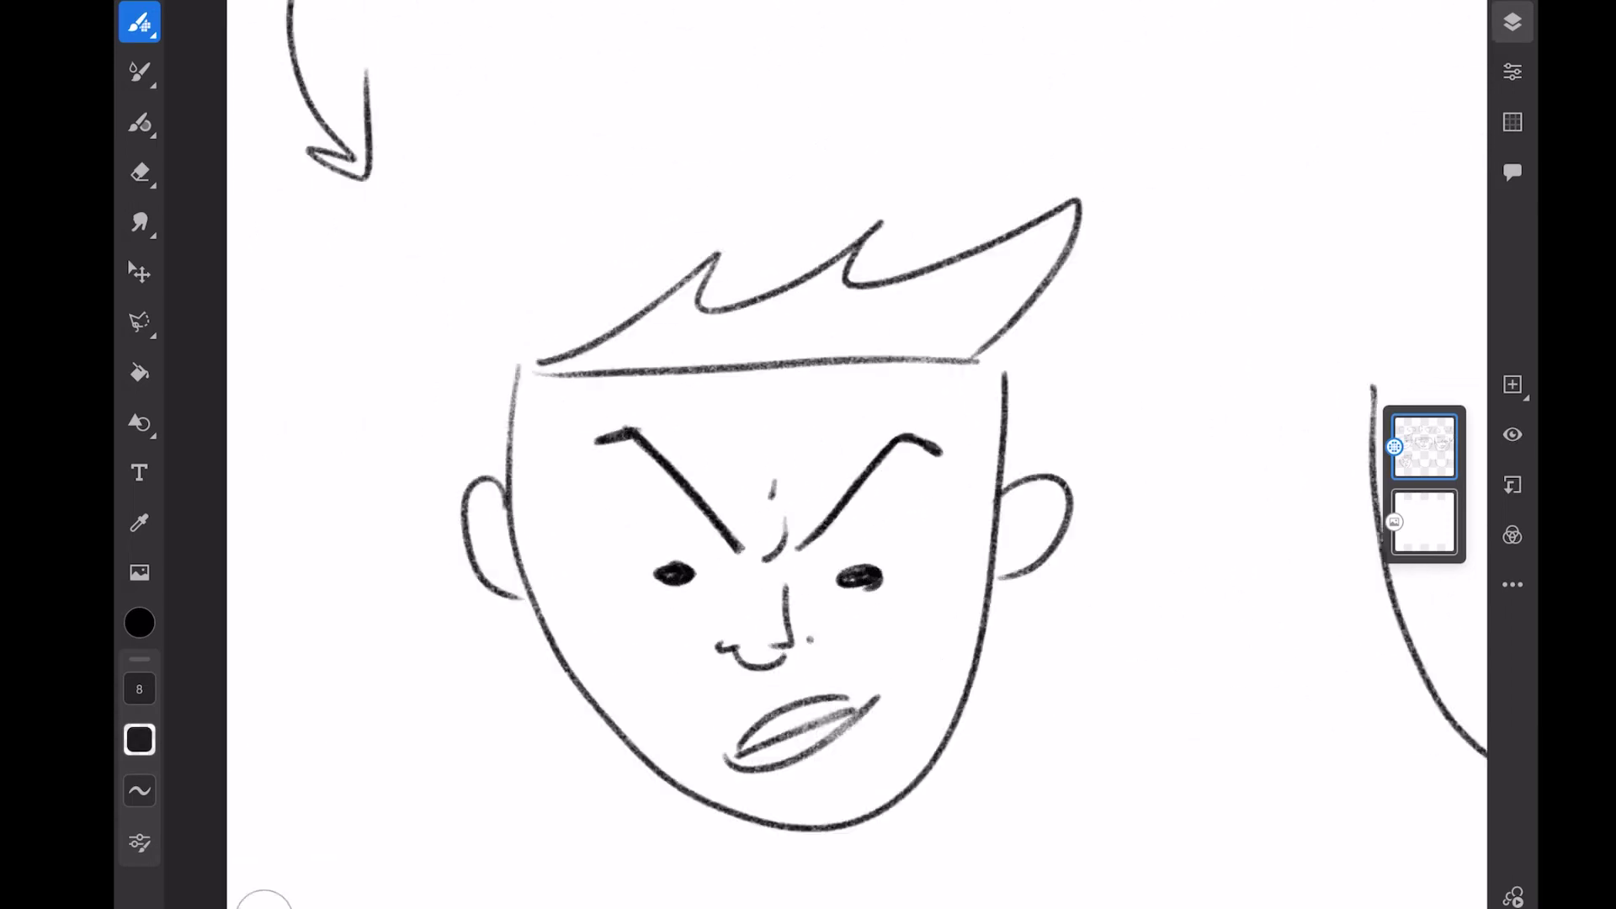
left_click_drag(544, 316, 506, 518)
left_click_drag(783, 379, 789, 506)
scroll(657, 443, "down", 2)
scroll(883, 441, "down", 4)
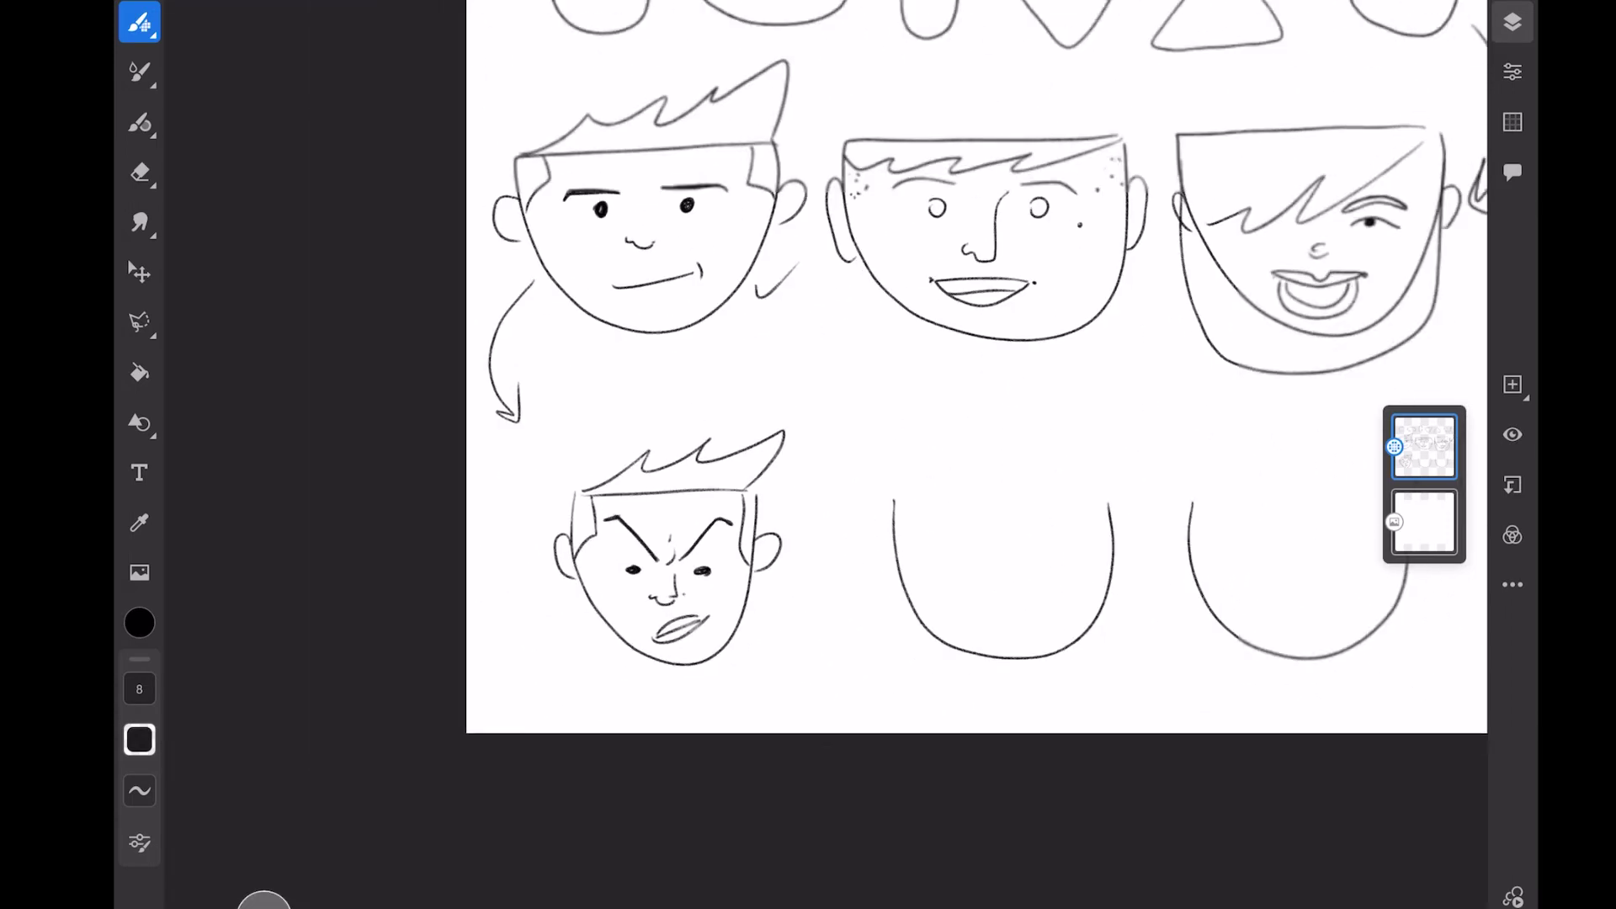
scroll(758, 505, "up", 6)
scroll(758, 504, "up", 3)
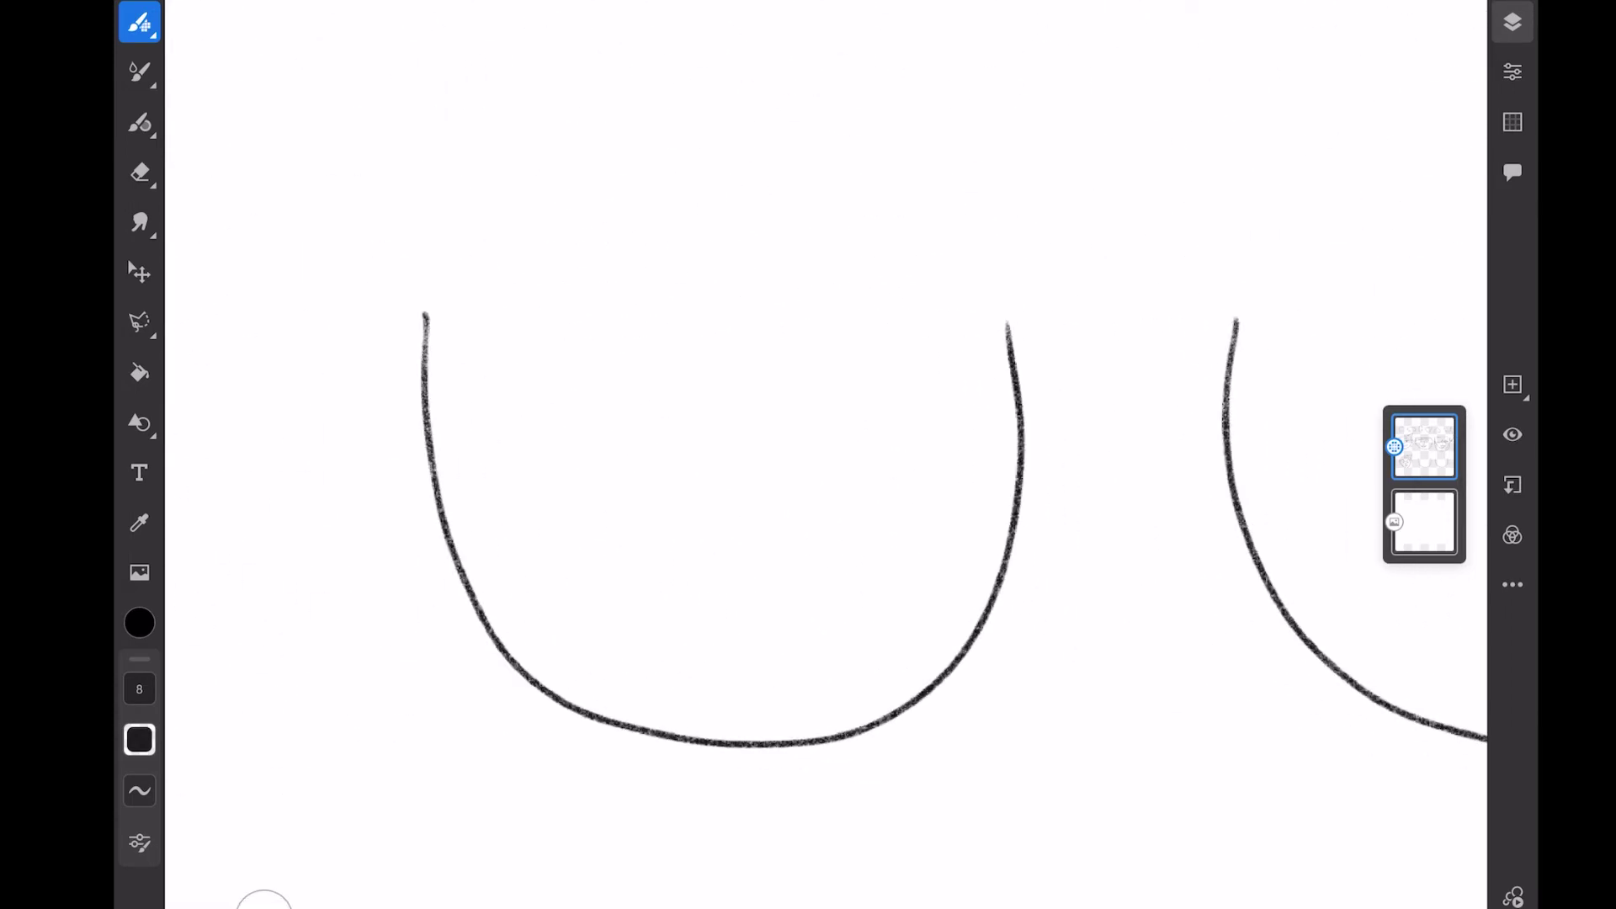
Step: Draw the hairline, spiky hair and both ears on the middle lower head
mouse_move(1010, 328)
left_mouse_down()
mouse_move(1003, 241)
mouse_move(430, 270)
left_mouse_up()
mouse_move(430, 272)
left_mouse_down()
mouse_move(656, 162)
mouse_move(1033, 122)
mouse_move(961, 234)
left_mouse_up()
mouse_move(351, 385)
left_mouse_down()
mouse_move(411, 411)
mouse_move(429, 530)
left_mouse_up()
left_click_drag(1015, 366, 1010, 467)
scroll(757, 442, "up", 2)
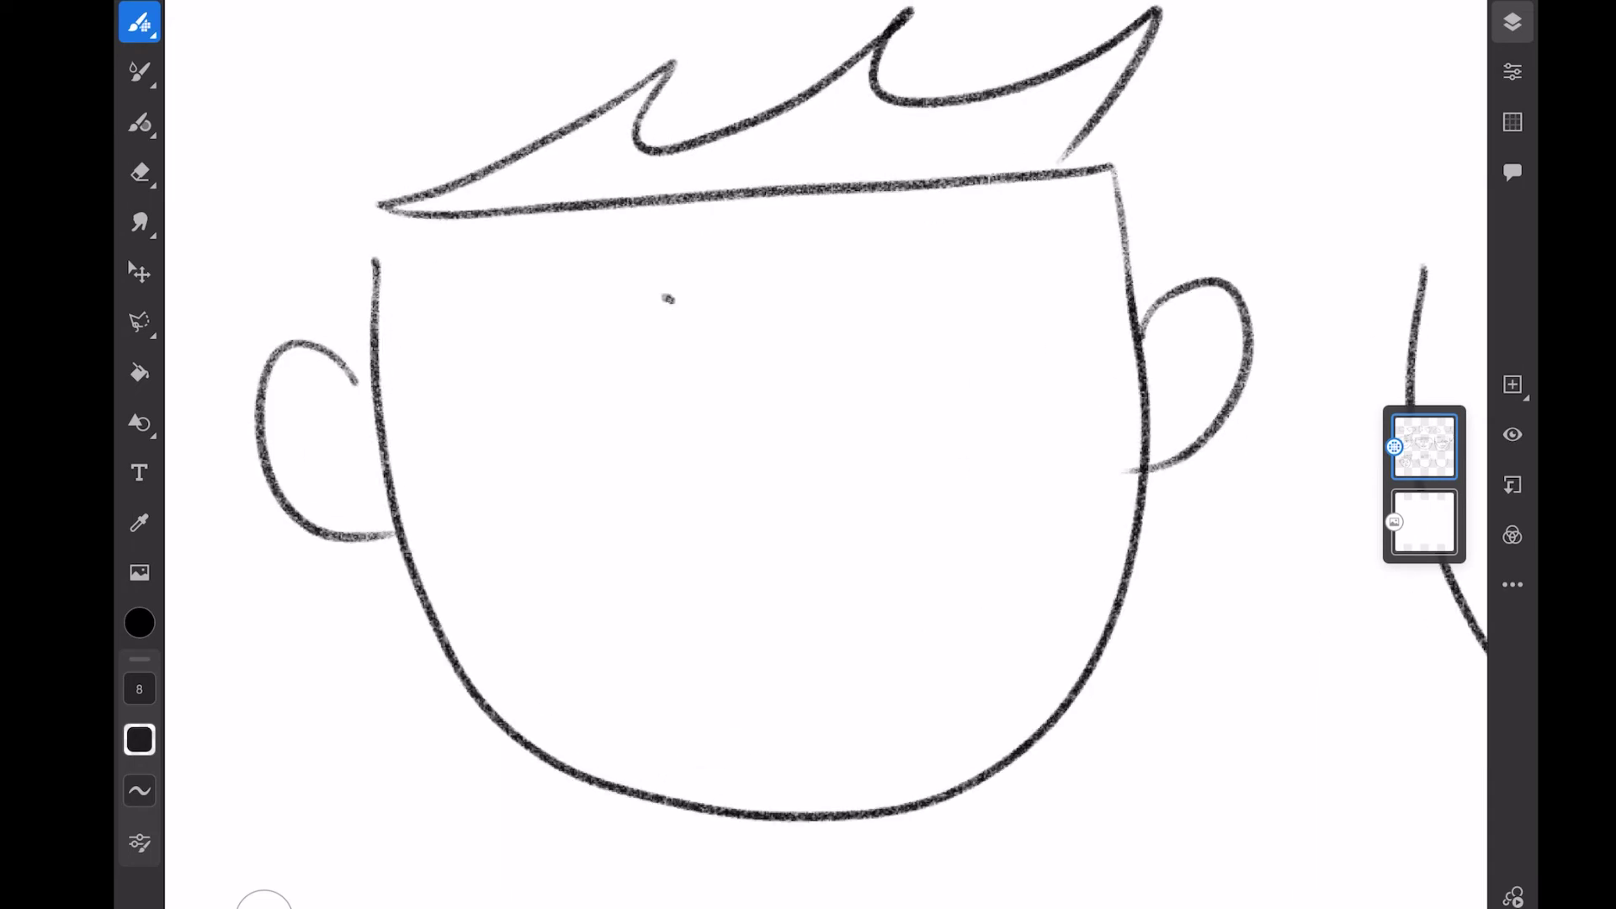
Step: Add worried slanted eyebrows, dark scribbled eyes and a small wavy nose
left_click_drag(669, 301, 478, 467)
left_click_drag(676, 325, 543, 404)
mouse_move(903, 302)
left_mouse_down()
mouse_move(1060, 391)
mouse_move(1039, 401)
left_mouse_up()
mouse_move(656, 393)
left_mouse_down()
mouse_move(659, 479)
mouse_move(663, 455)
left_mouse_up()
mouse_move(907, 379)
left_mouse_down()
mouse_move(909, 465)
mouse_move(916, 436)
left_mouse_up()
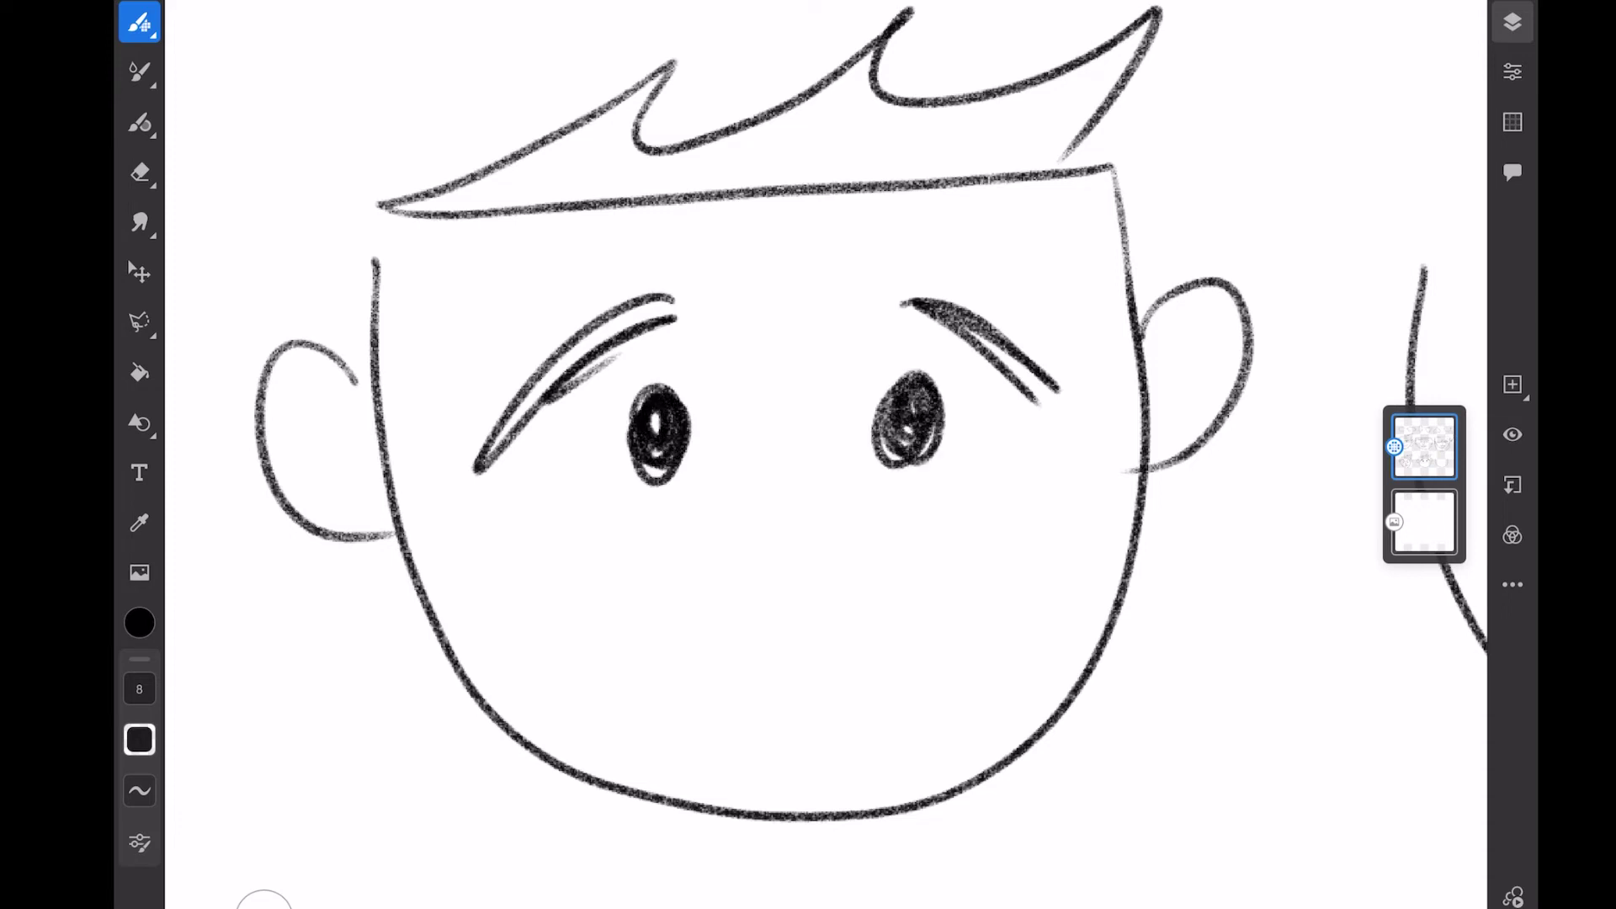
mouse_move(830, 537)
left_mouse_down()
mouse_move(726, 569)
mouse_move(849, 566)
left_mouse_up()
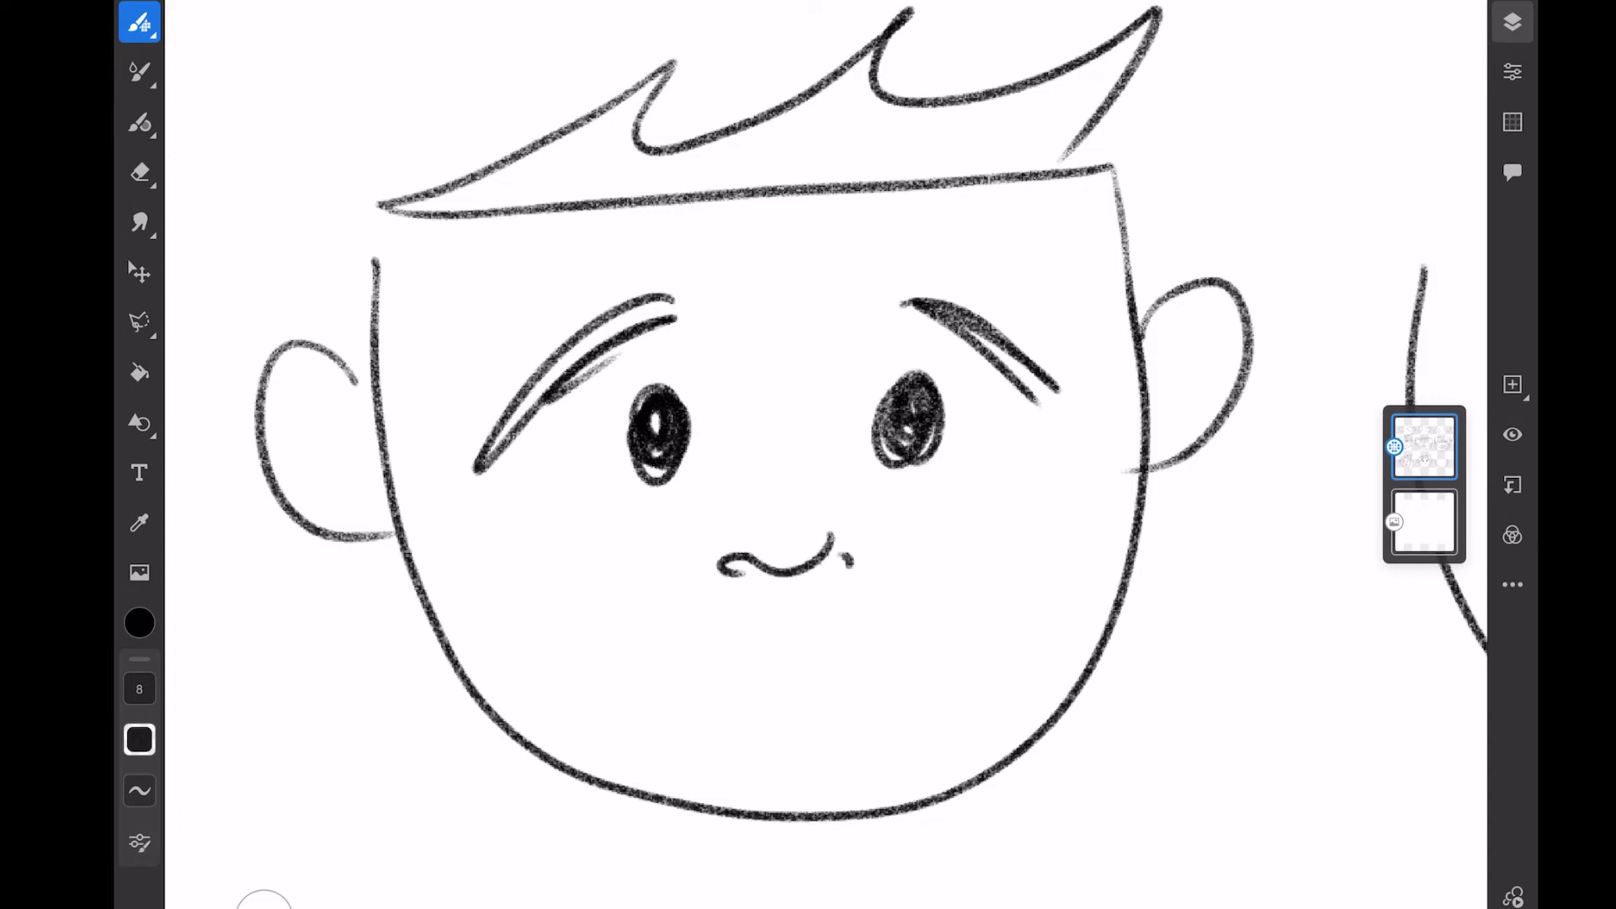
Step: Draw the frowning lips, teardrops under both eyes and temple hairlines
left_click_drag(793, 697, 897, 675)
left_click_drag(788, 735, 935, 681)
left_click_drag(650, 556, 656, 625)
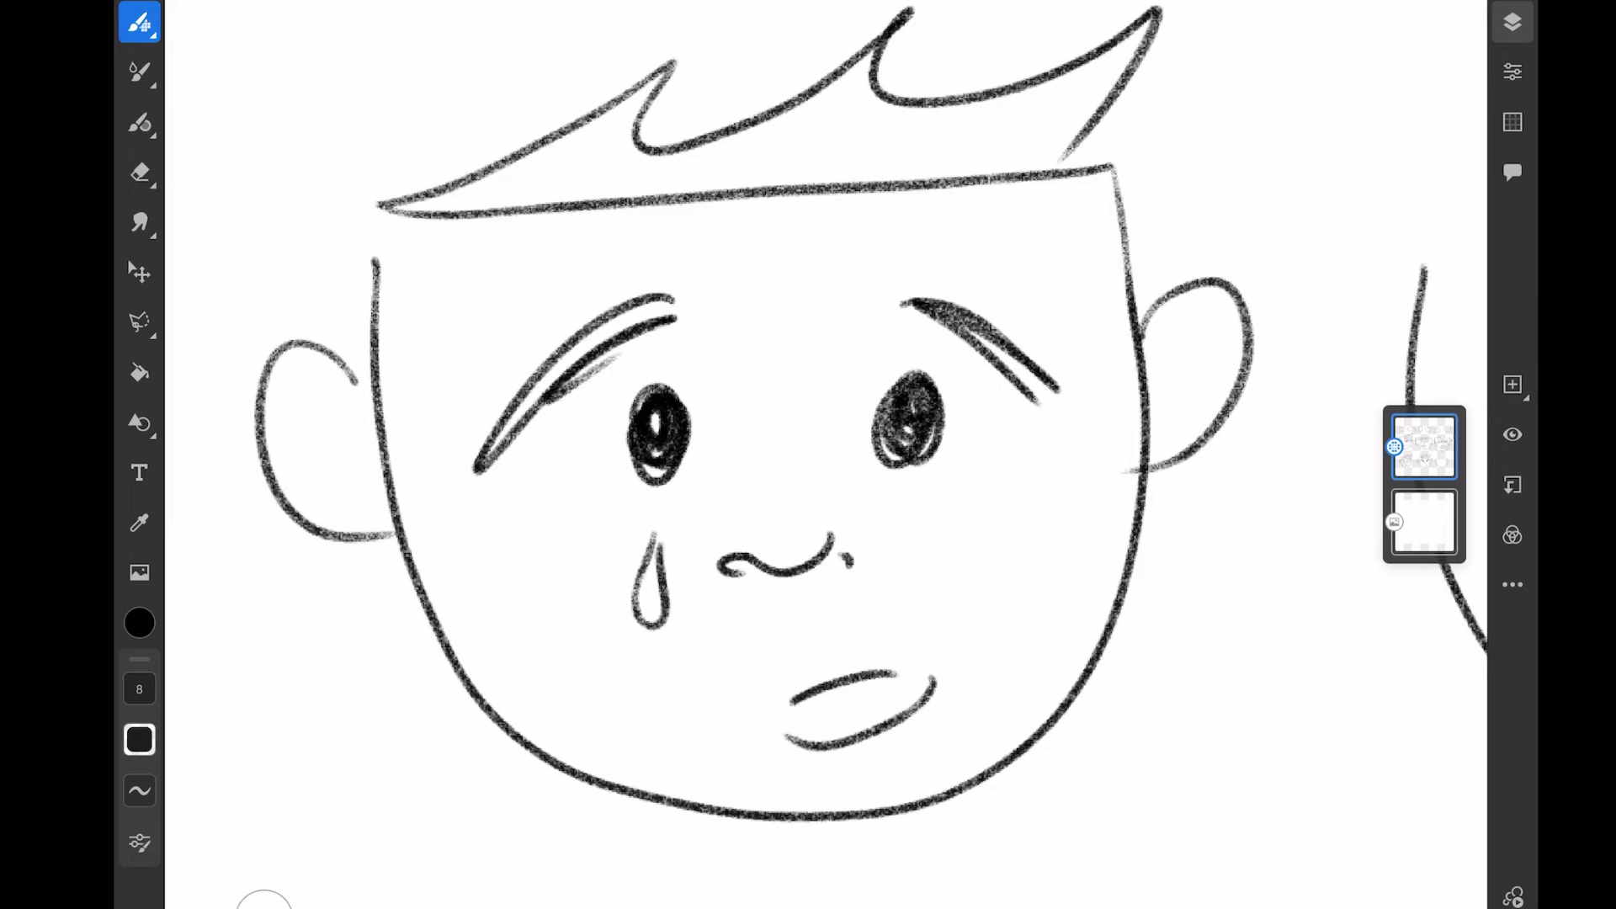
left_click_drag(940, 486, 950, 550)
scroll(808, 454, "down", 5)
scroll(807, 454, "up", 4)
left_click_drag(632, 341, 669, 467)
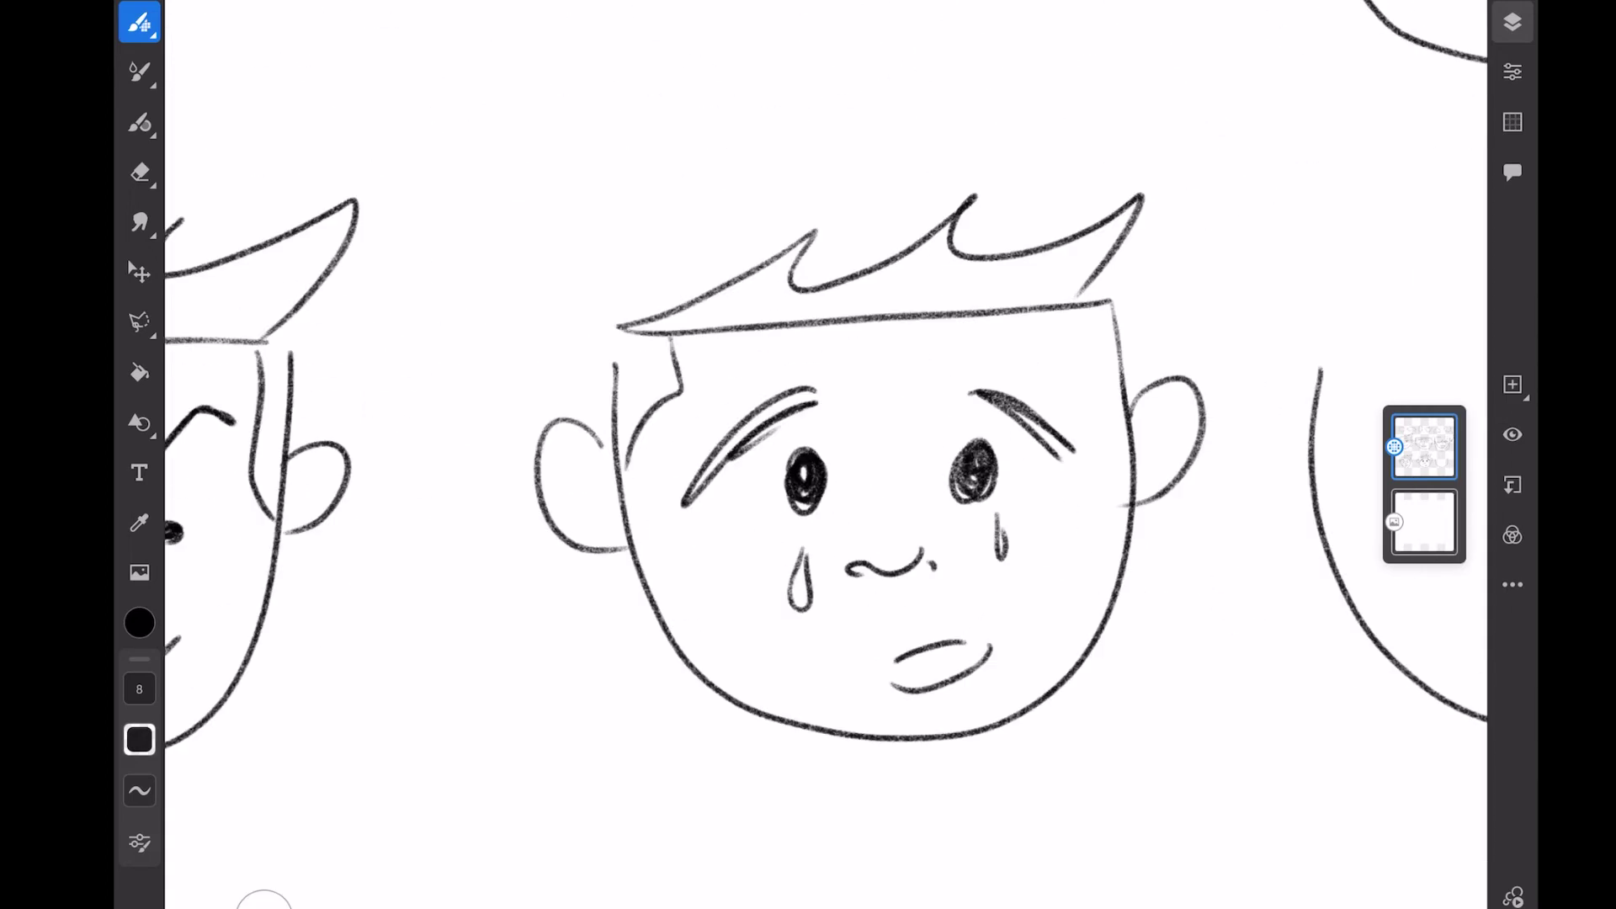
left_click_drag(1111, 322, 1079, 430)
scroll(808, 455, "down", 5)
scroll(1217, 531, "up", 5)
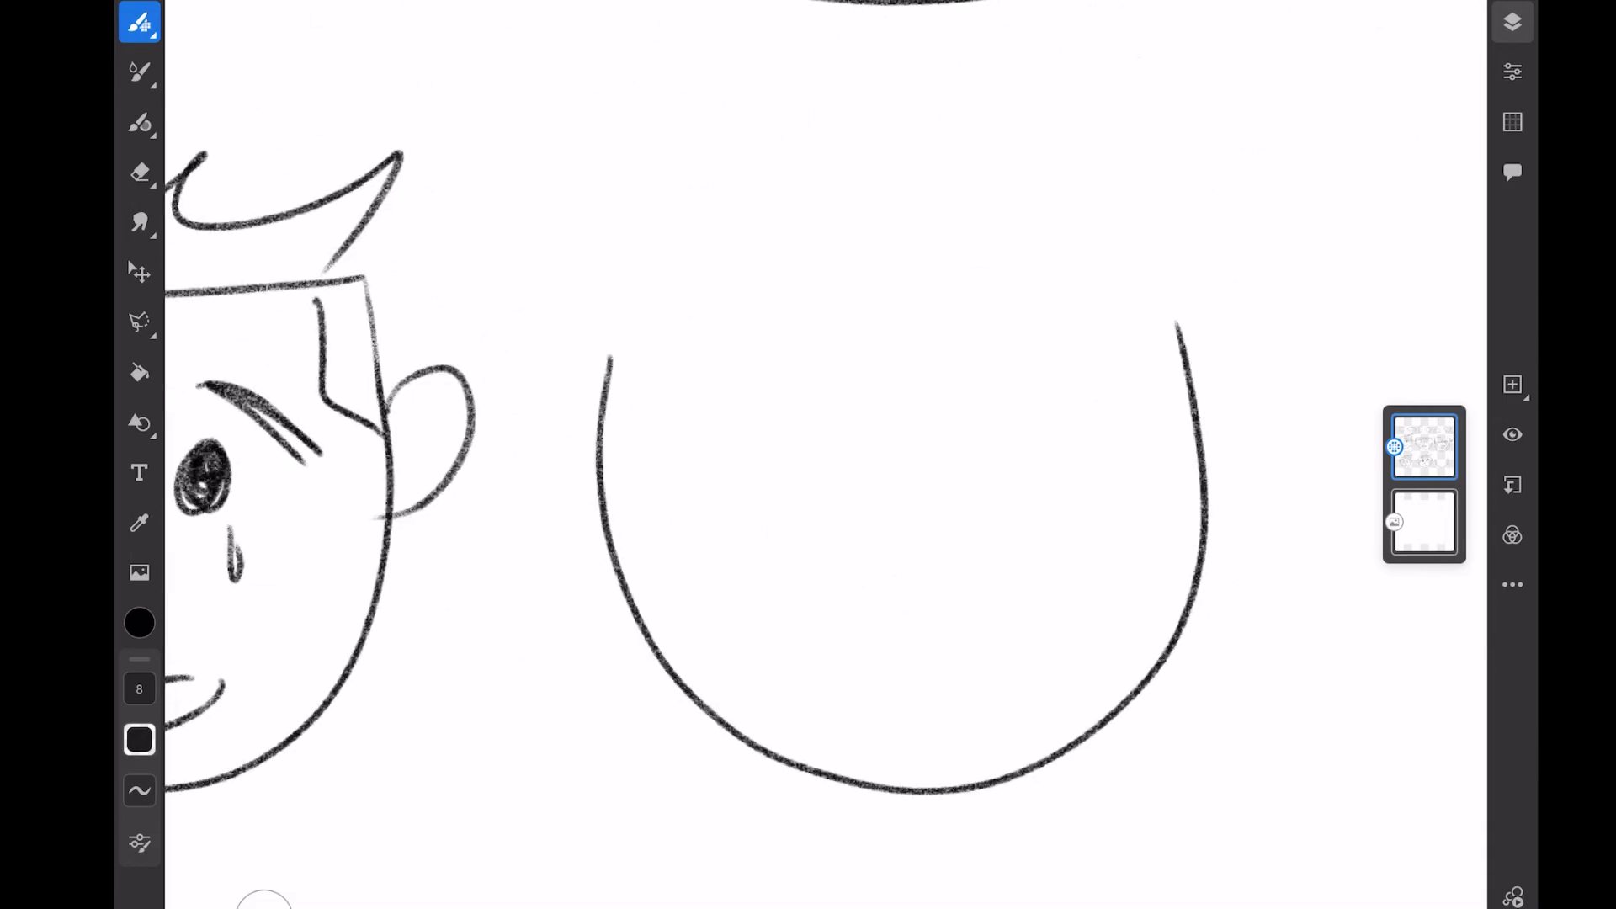
Step: Draw the hairline band, spiky hair and both ears on the right lower head
mouse_move(612, 366)
left_mouse_down()
mouse_move(616, 284)
mouse_move(1175, 293)
left_mouse_up()
mouse_move(1175, 293)
left_mouse_down()
mouse_move(1255, 158)
mouse_move(972, 271)
mouse_move(645, 266)
left_mouse_up()
left_click_drag(606, 392, 604, 524)
left_click_drag(1199, 392, 1206, 518)
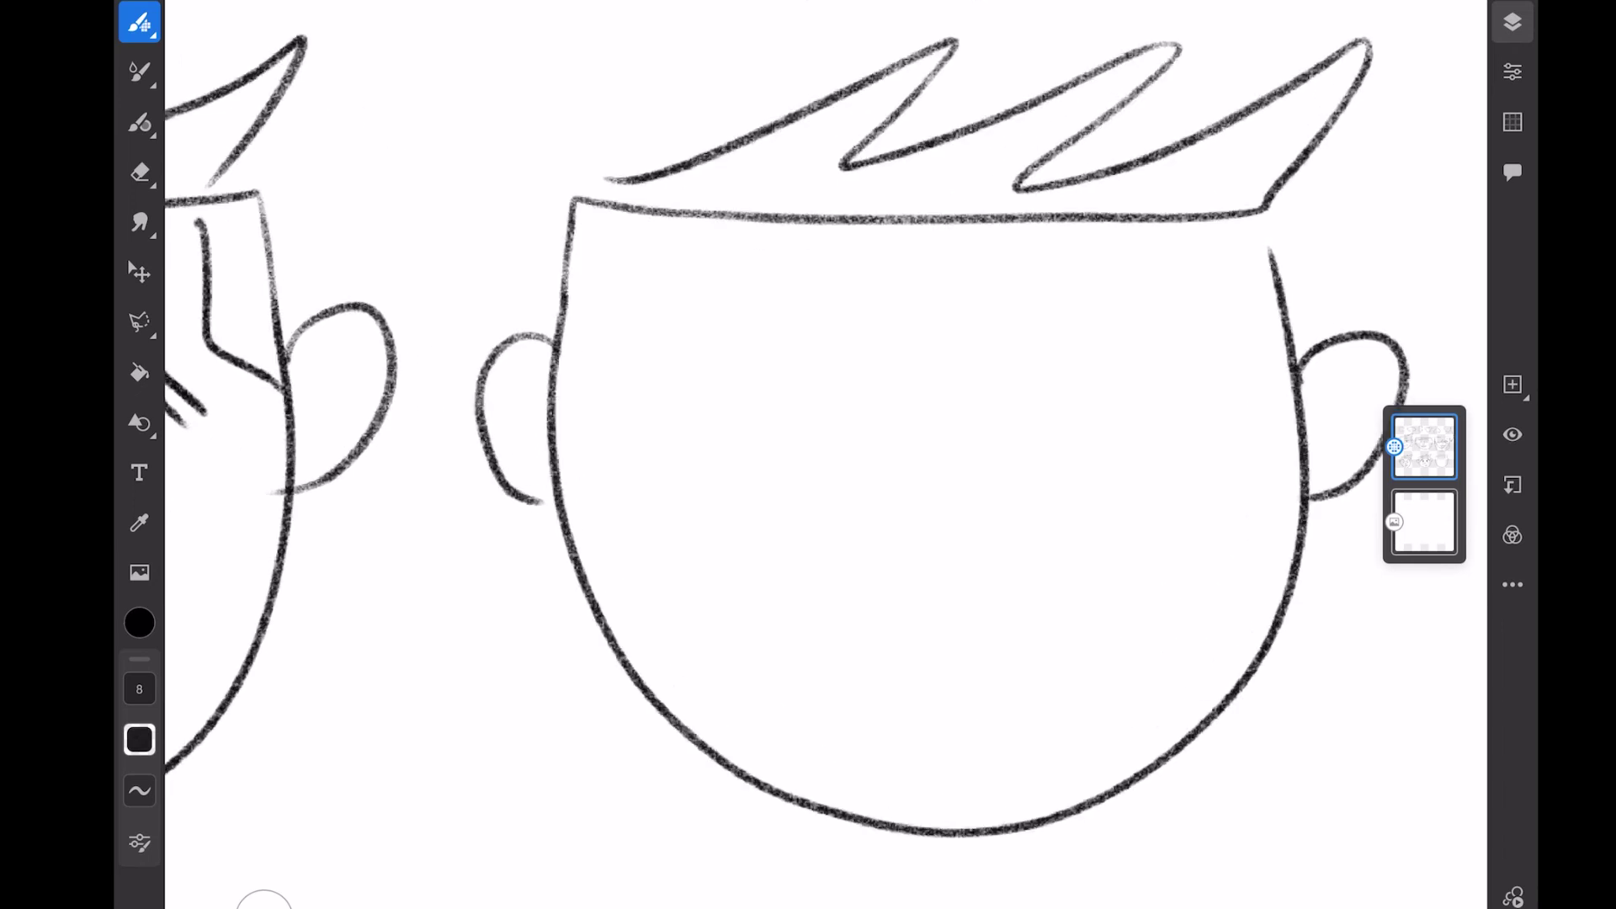
scroll(884, 480, "up", 4)
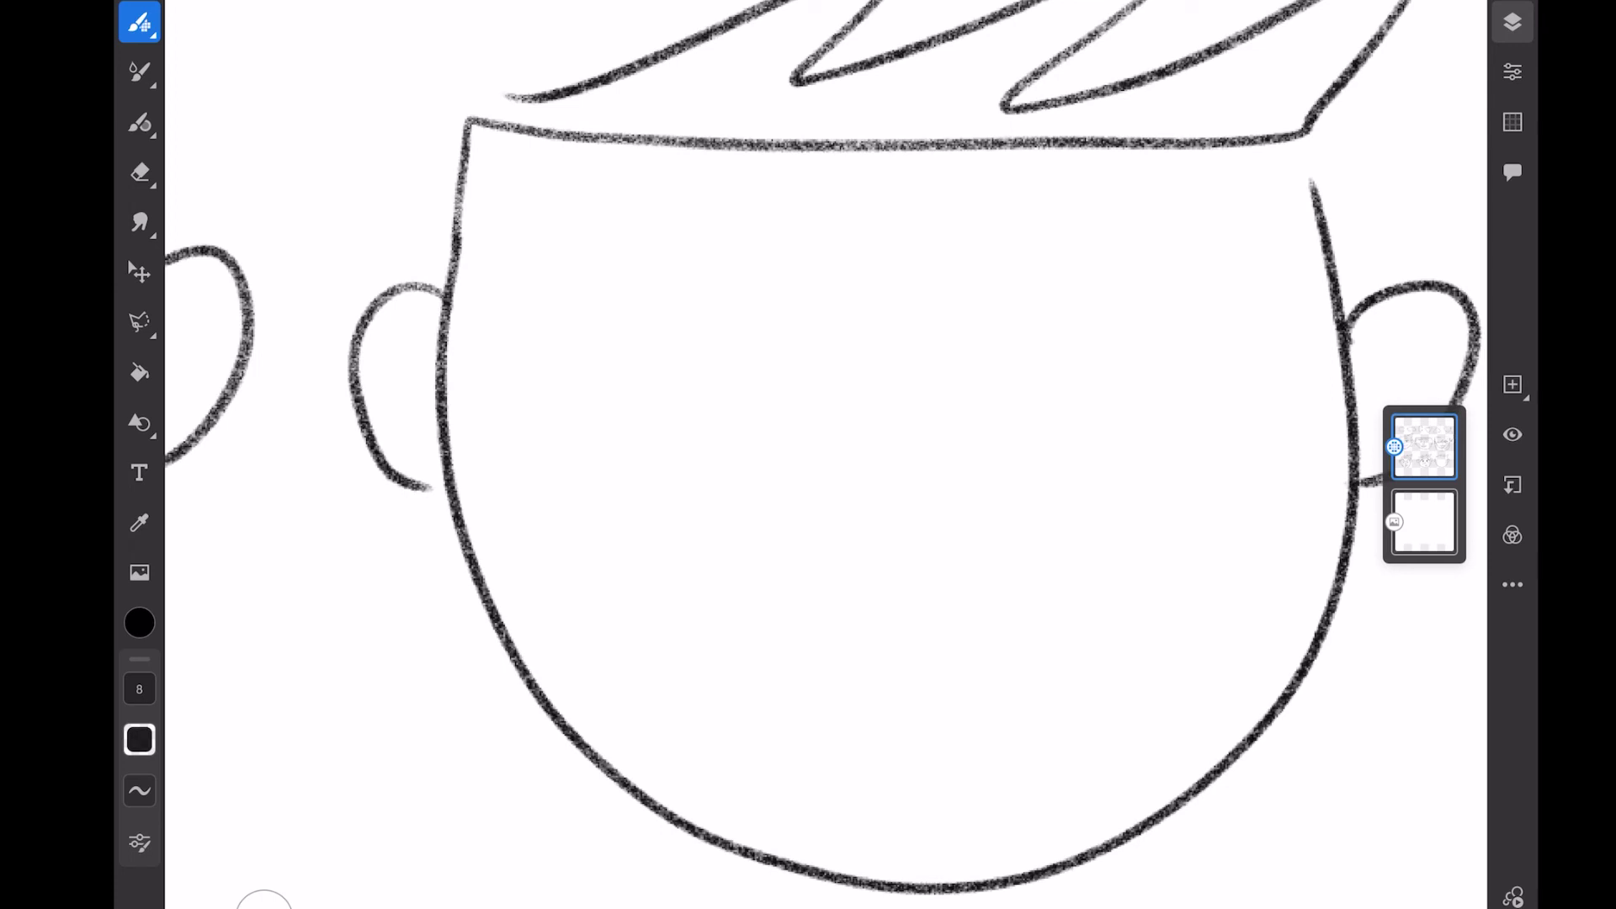
Step: Add a raised left brow, lowered right brow, one open eye and one squinting eye
mouse_move(784, 322)
left_mouse_down()
mouse_move(575, 404)
mouse_move(796, 328)
left_mouse_up()
mouse_move(977, 411)
left_mouse_down()
mouse_move(1142, 304)
mouse_move(1218, 339)
left_mouse_up()
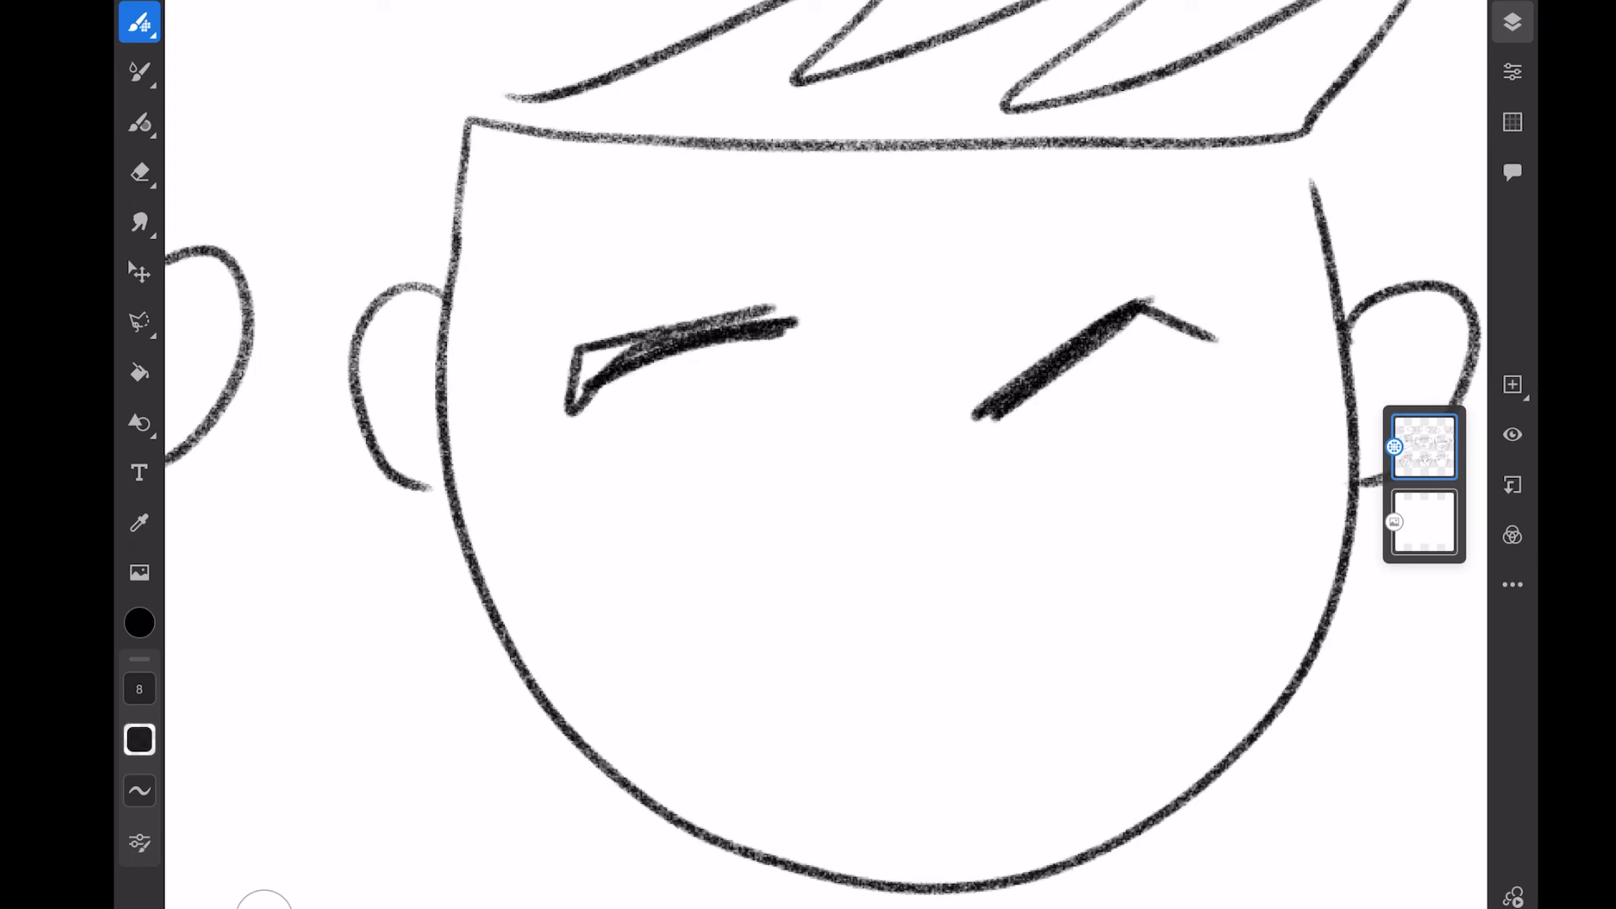
left_click_drag(1073, 453, 1117, 457)
mouse_move(746, 430)
left_mouse_down()
mouse_move(765, 474)
mouse_move(783, 403)
left_mouse_up()
Step: Draw the nose, two frown lines between the brows and a grimacing mouth
mouse_move(833, 568)
left_mouse_down()
mouse_move(938, 607)
mouse_move(971, 569)
left_mouse_up()
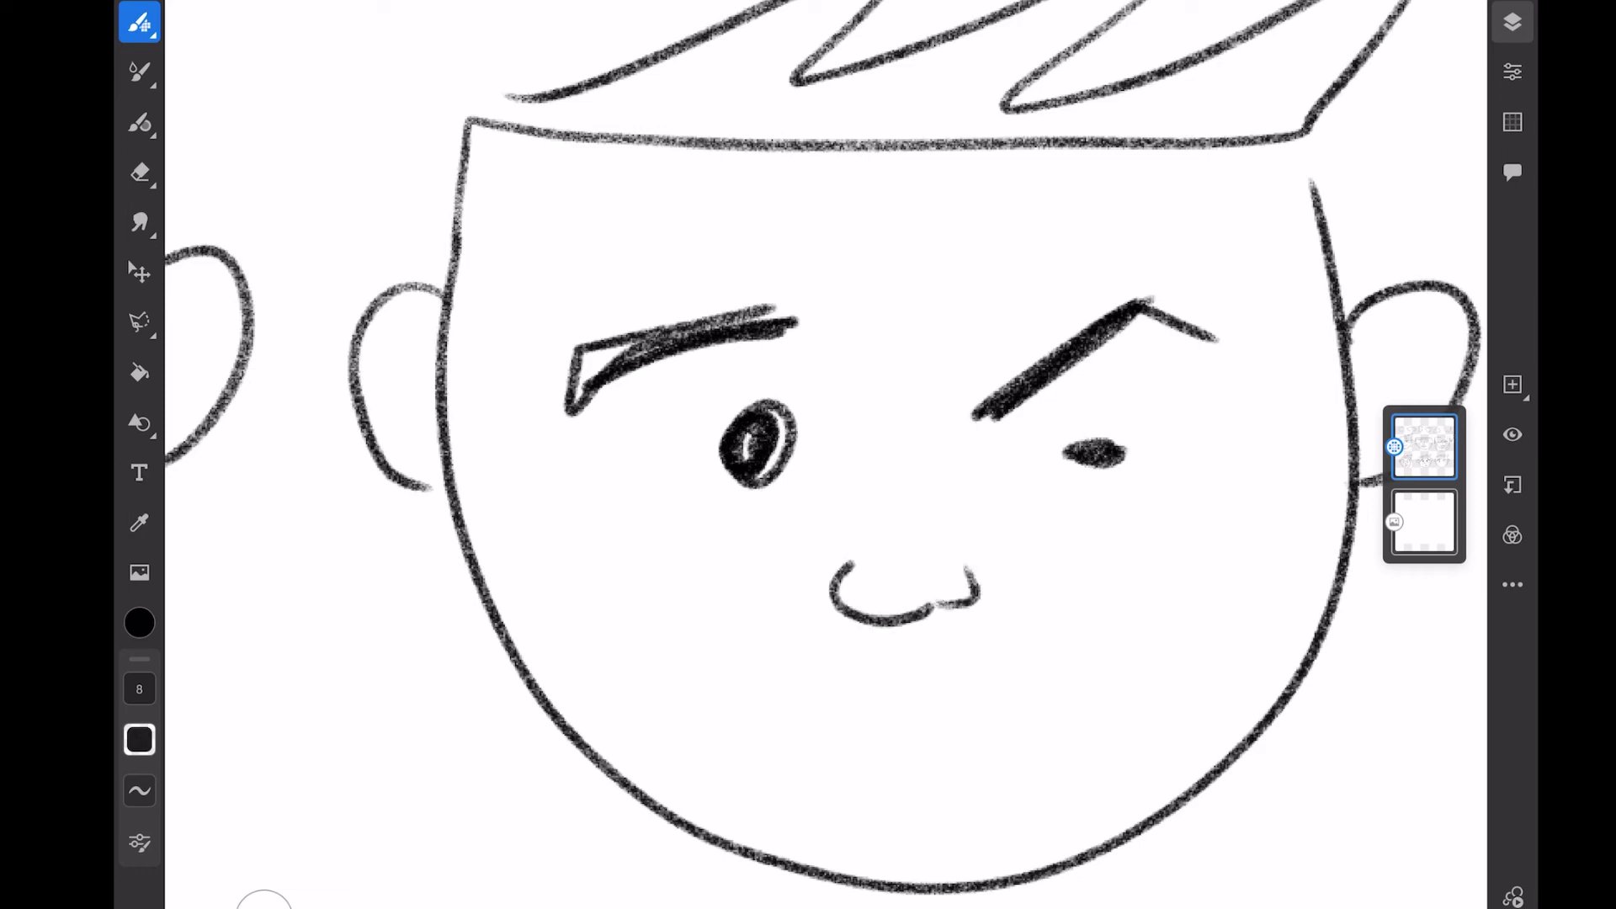
left_click_drag(920, 384, 884, 423)
left_click_drag(881, 309, 874, 365)
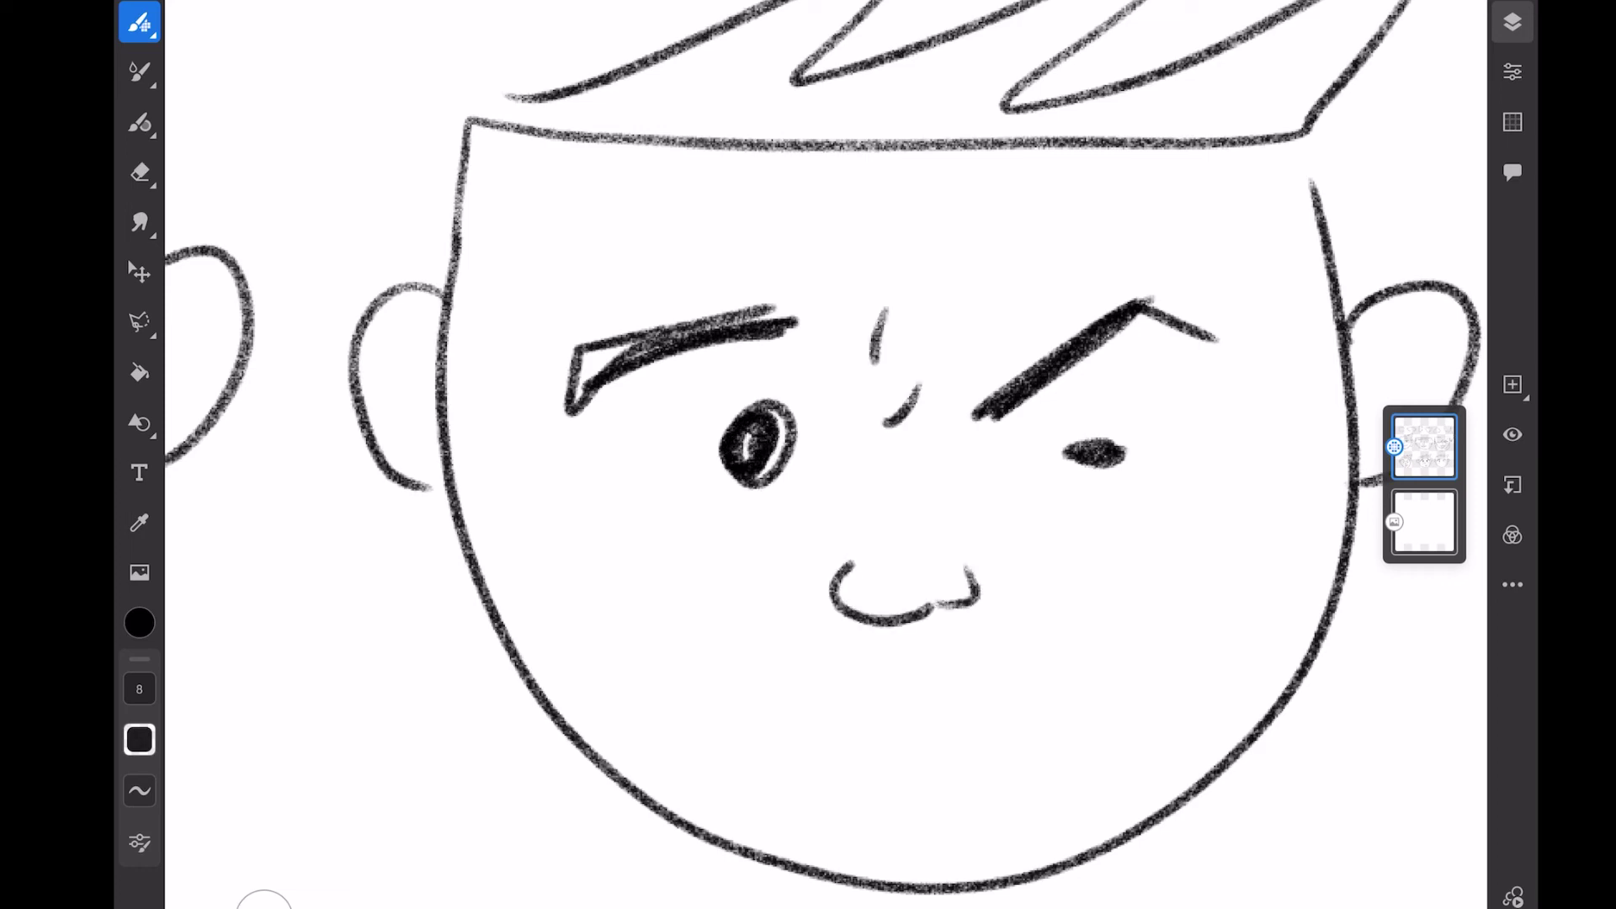
left_click_drag(846, 707, 1004, 688)
left_click_drag(843, 744, 1047, 757)
left_click_drag(896, 726, 991, 714)
scroll(885, 505, "down", 5)
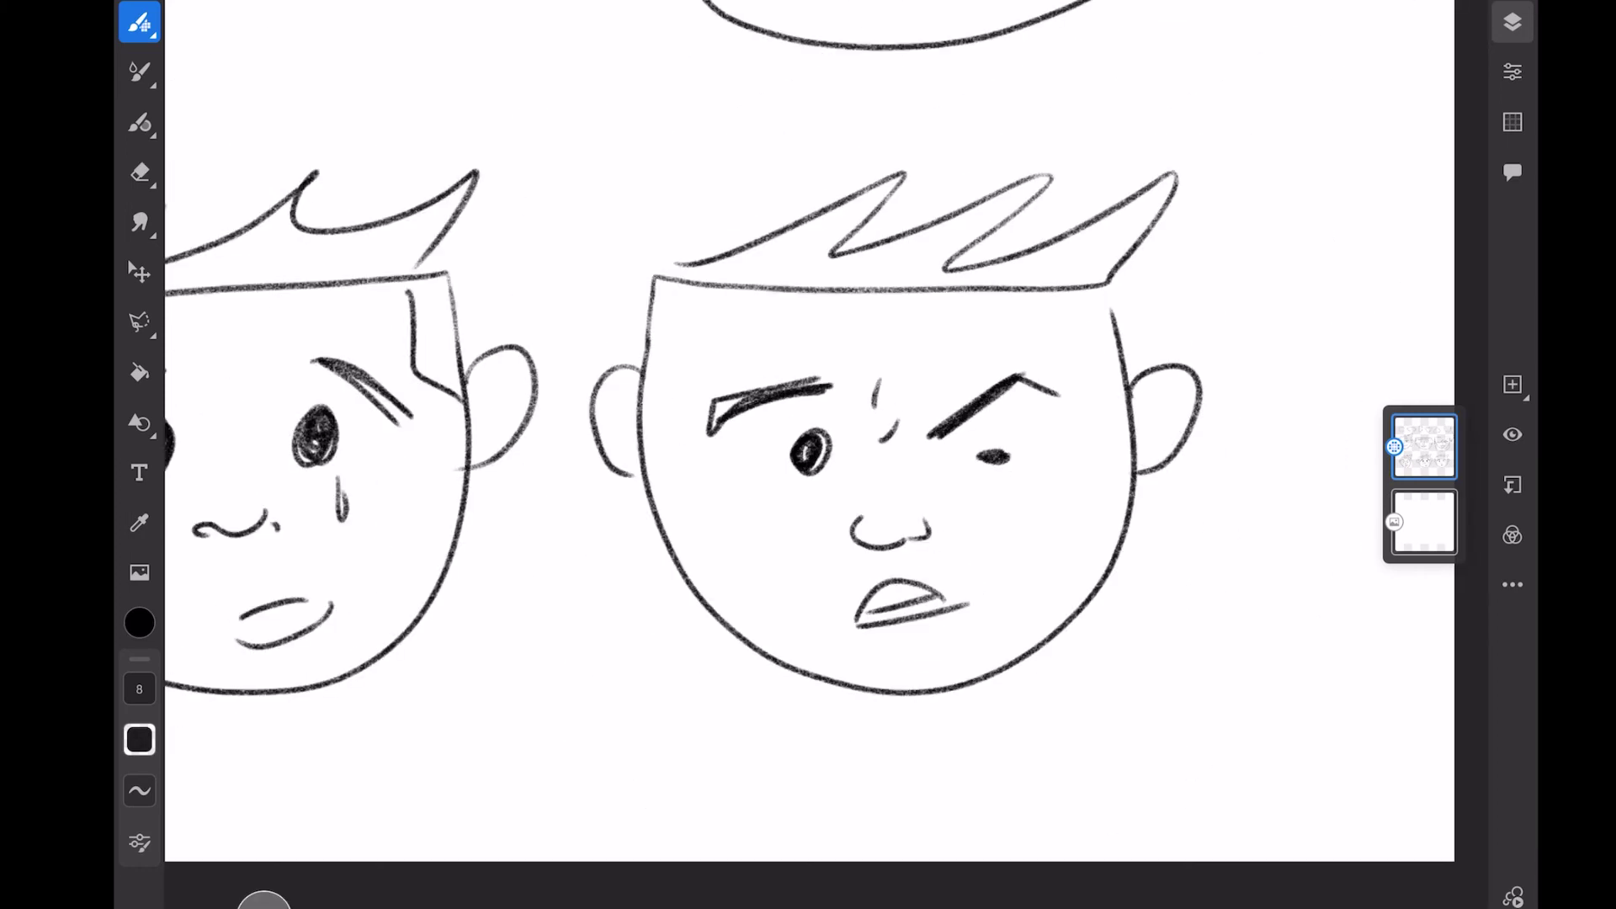
scroll(808, 455, "down", 5)
scroll(808, 455, "up", 5)
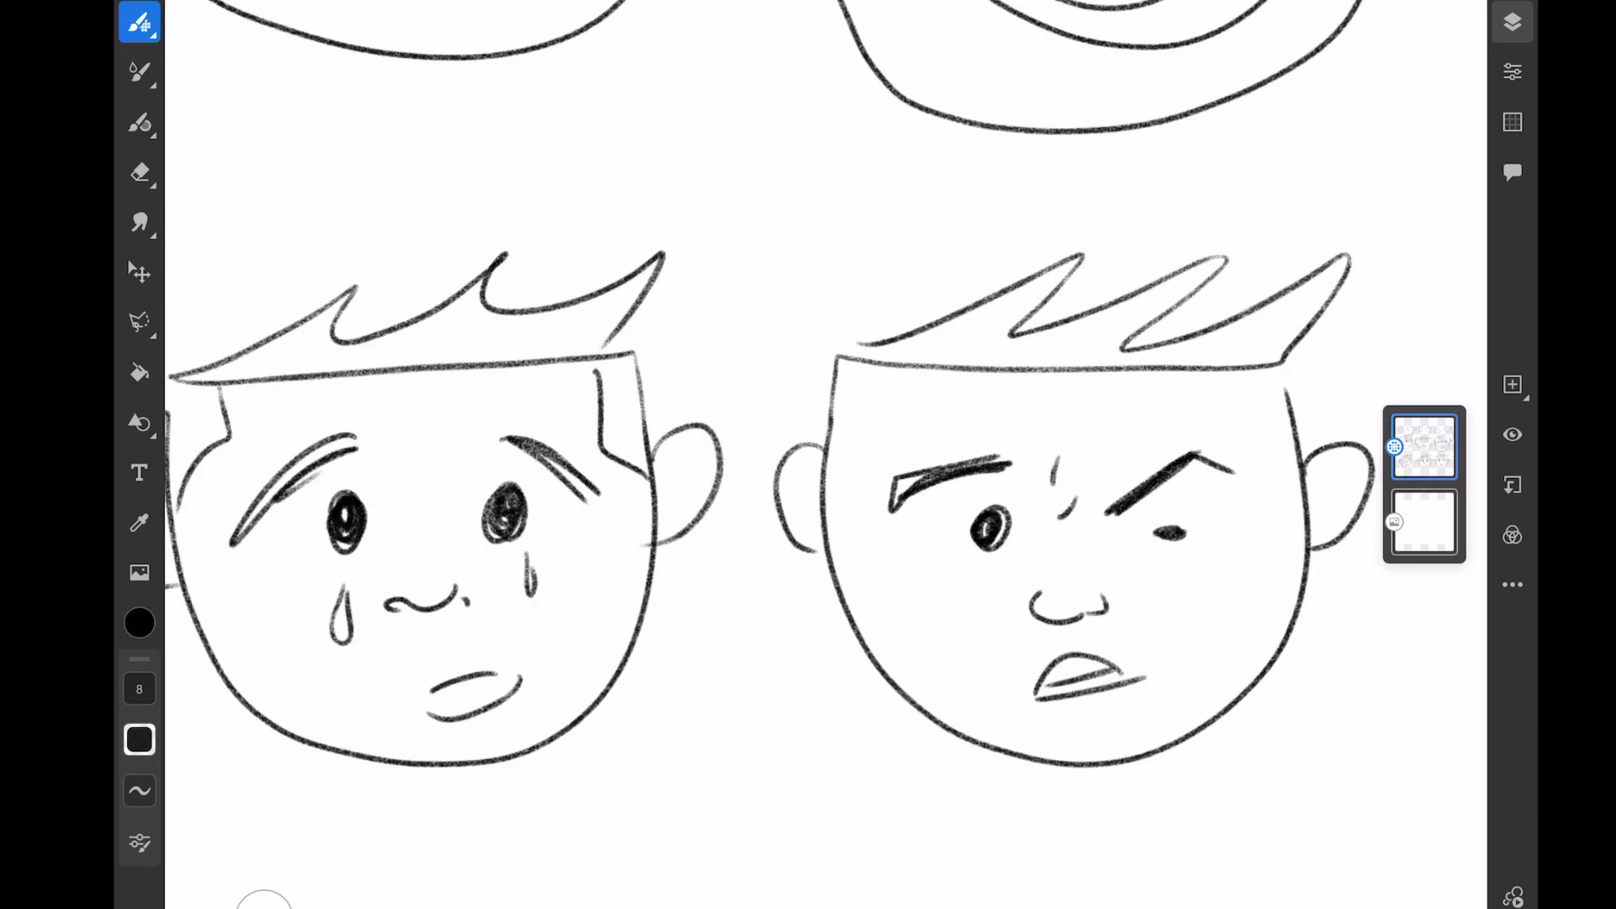
scroll(808, 455, "down", 5)
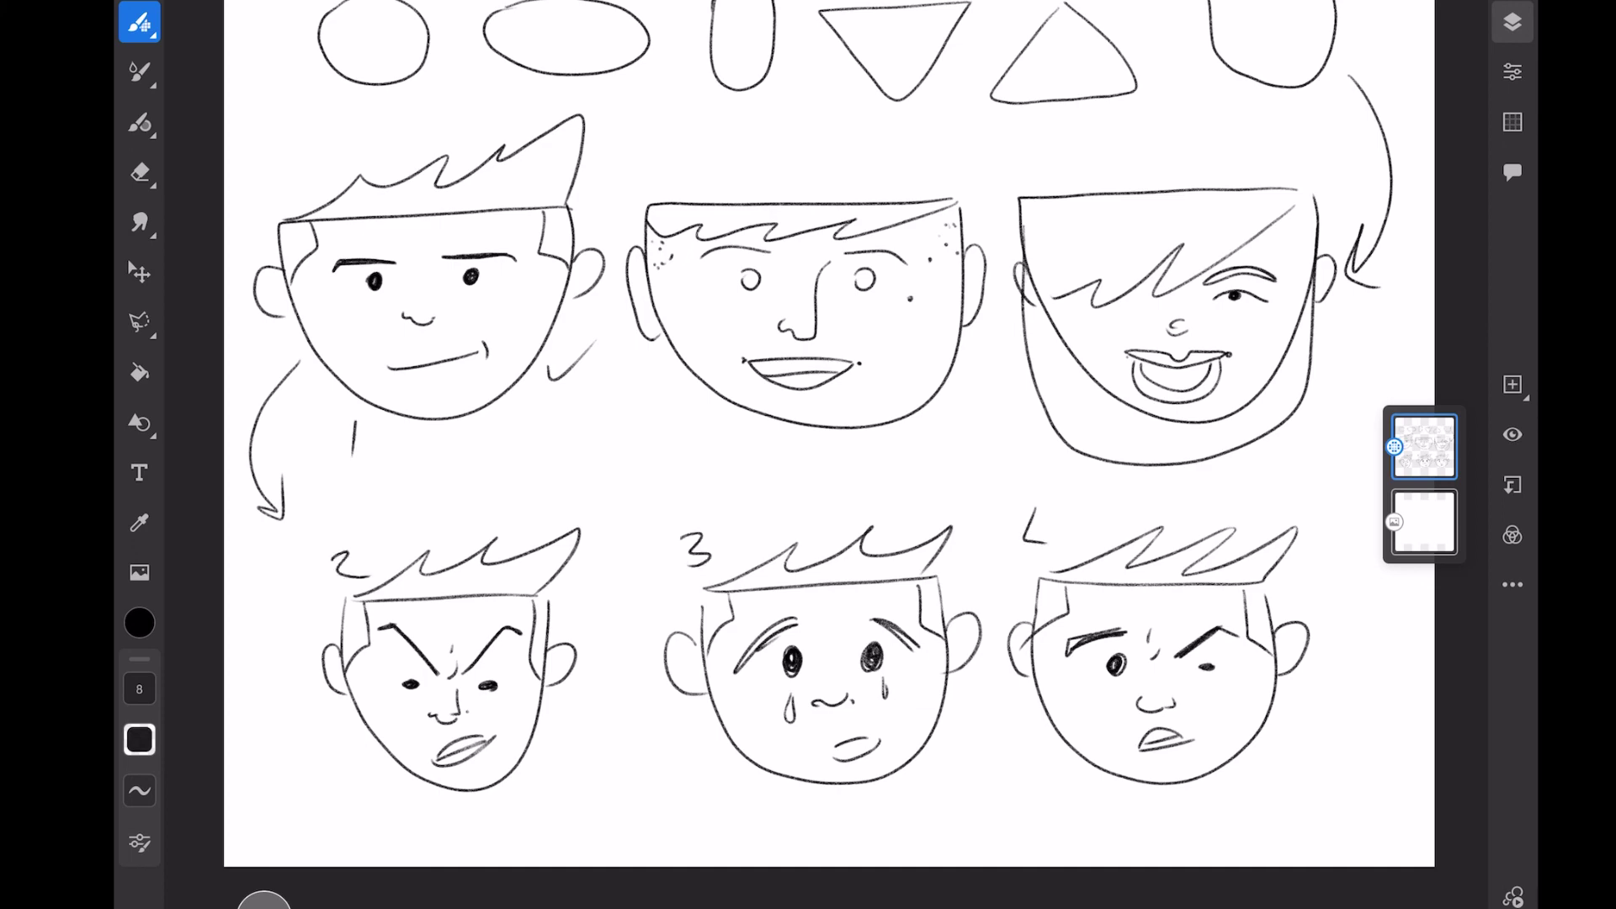
Step: Write the numeral 4 beside the last expression head
left_click_drag(1038, 505, 1047, 568)
scroll(808, 455, "down", 5)
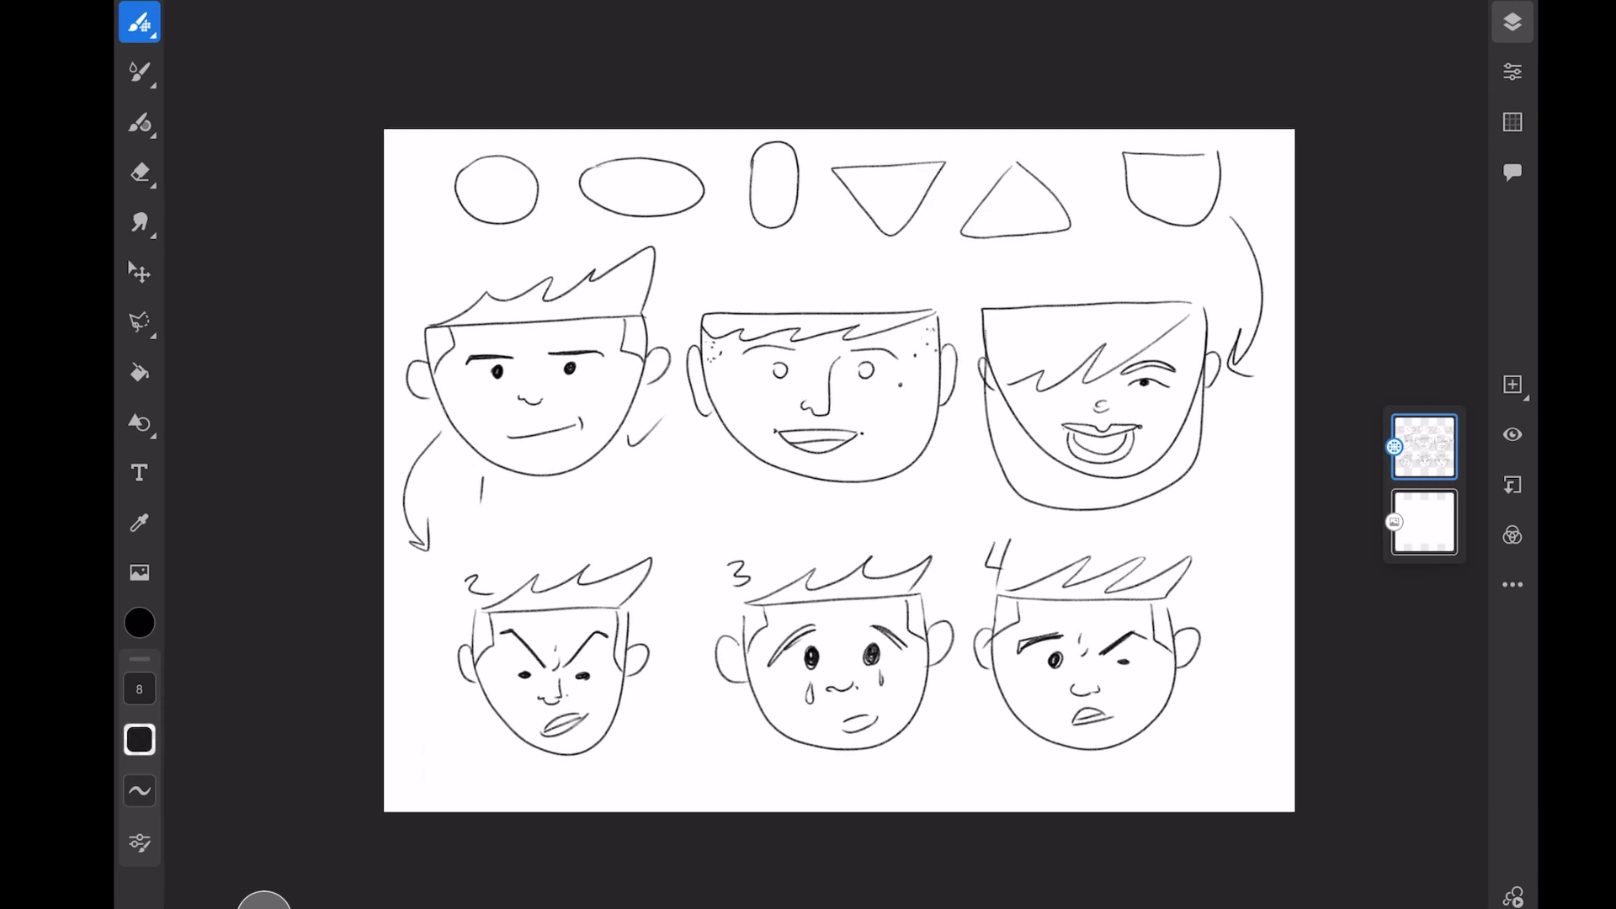
scroll(808, 455, "up", 3)
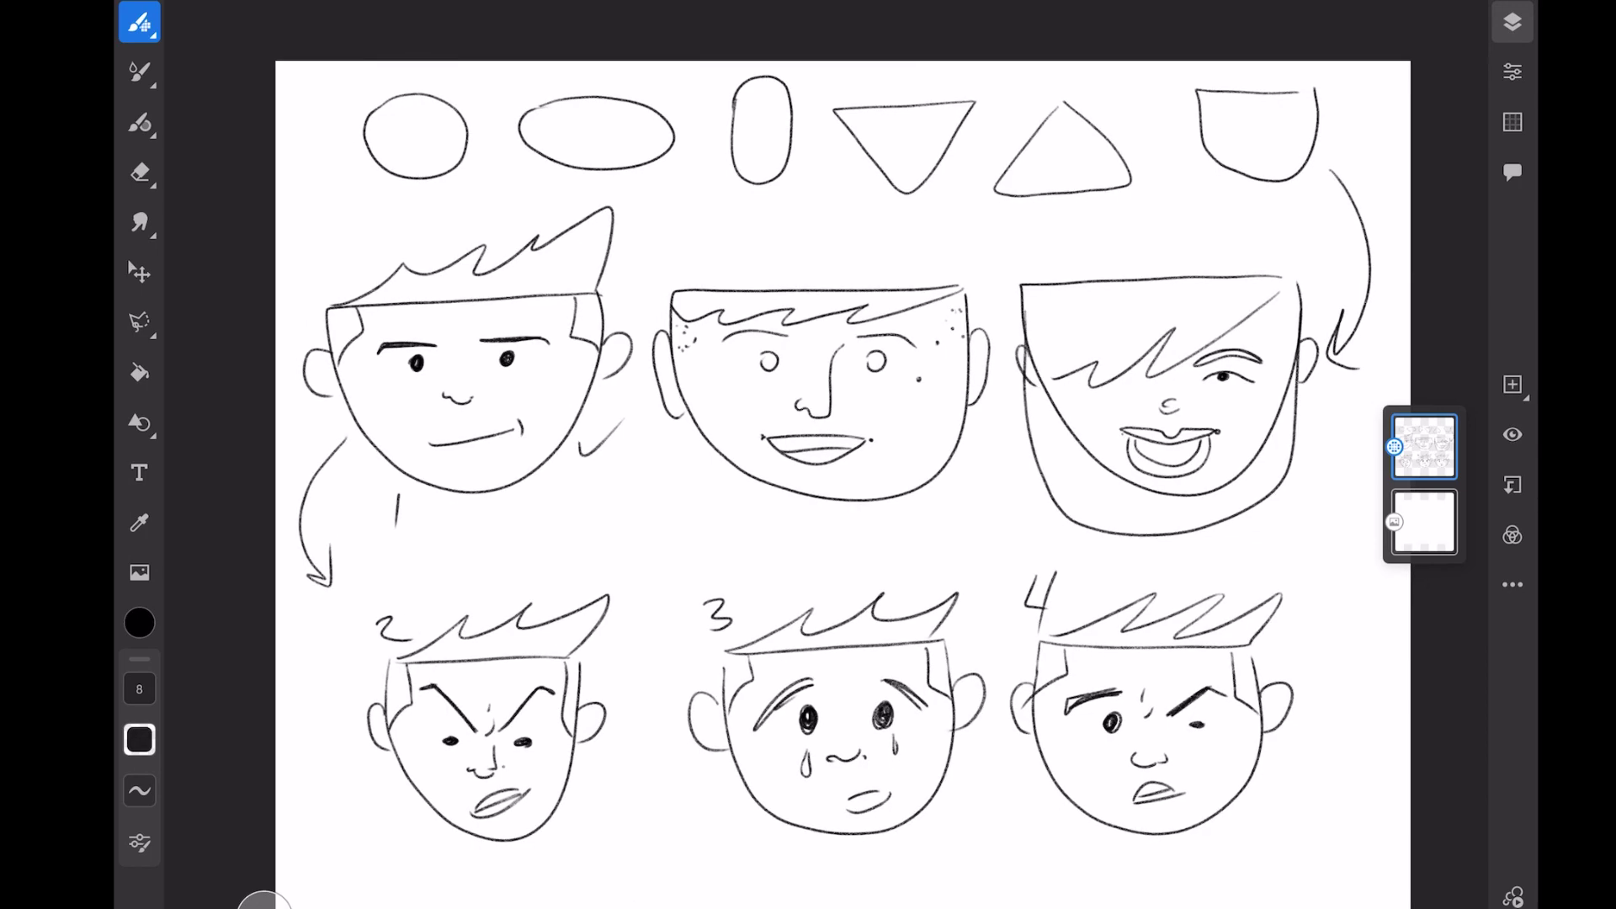